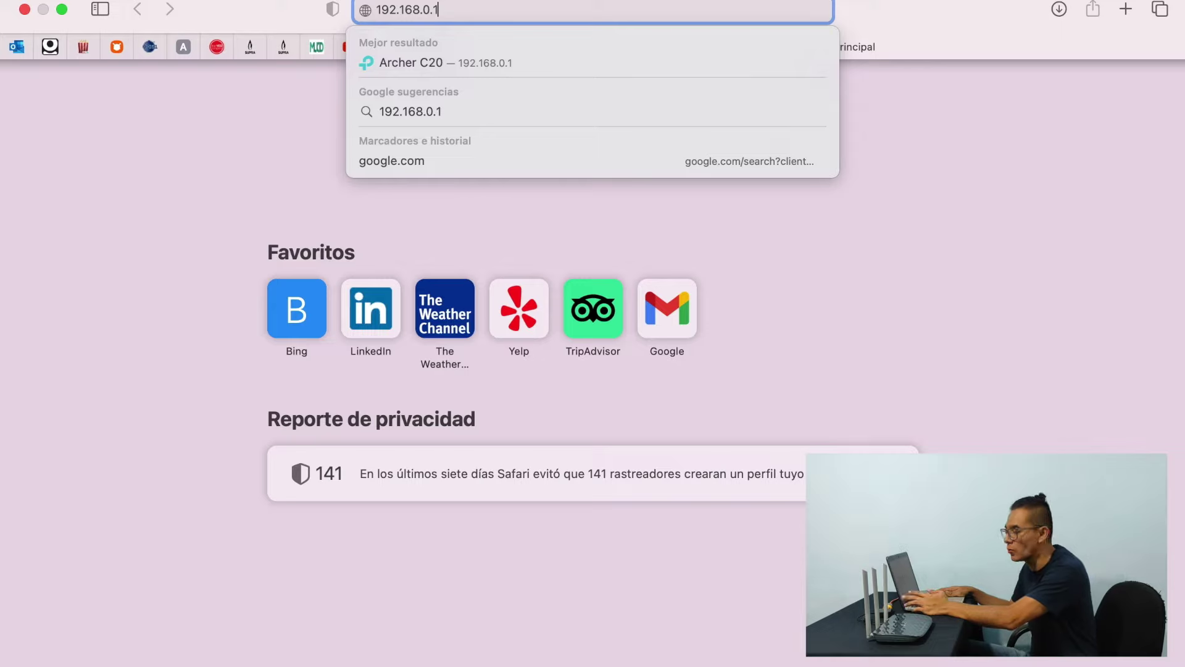
Load the router admin page and create the admin login password, confirming it and declining browser saving
{"action": "key", "text": "Return"}
{"action": "left_click", "coordinate": [595, 399]}
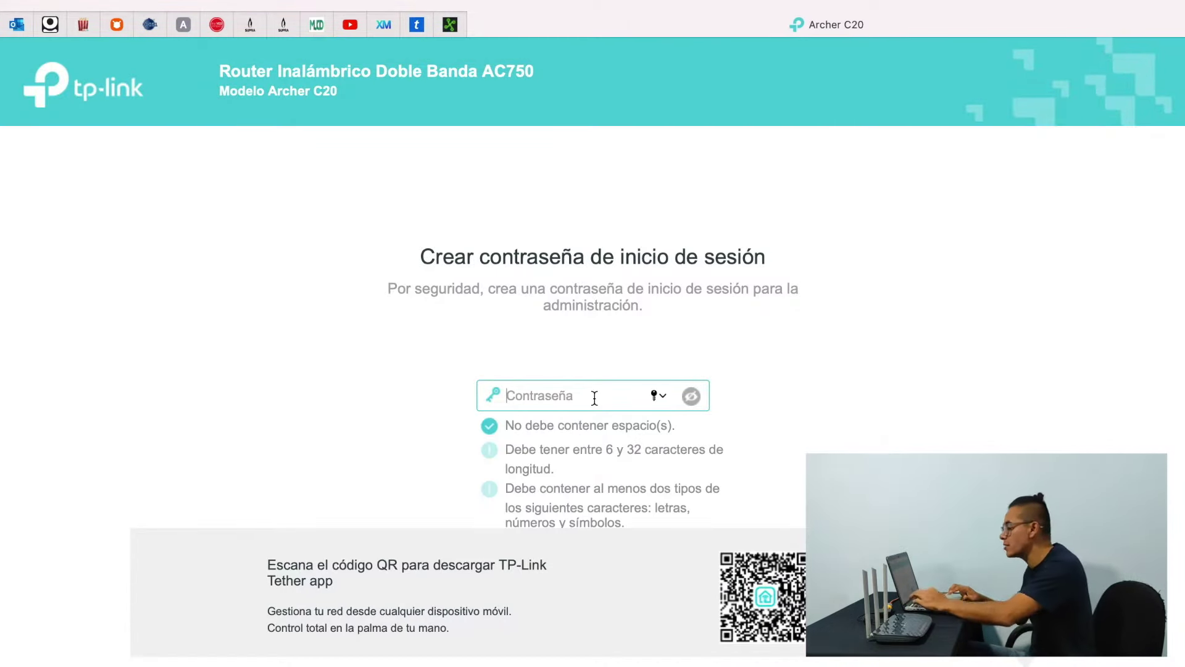
{"action": "type", "text": "••••••••"}
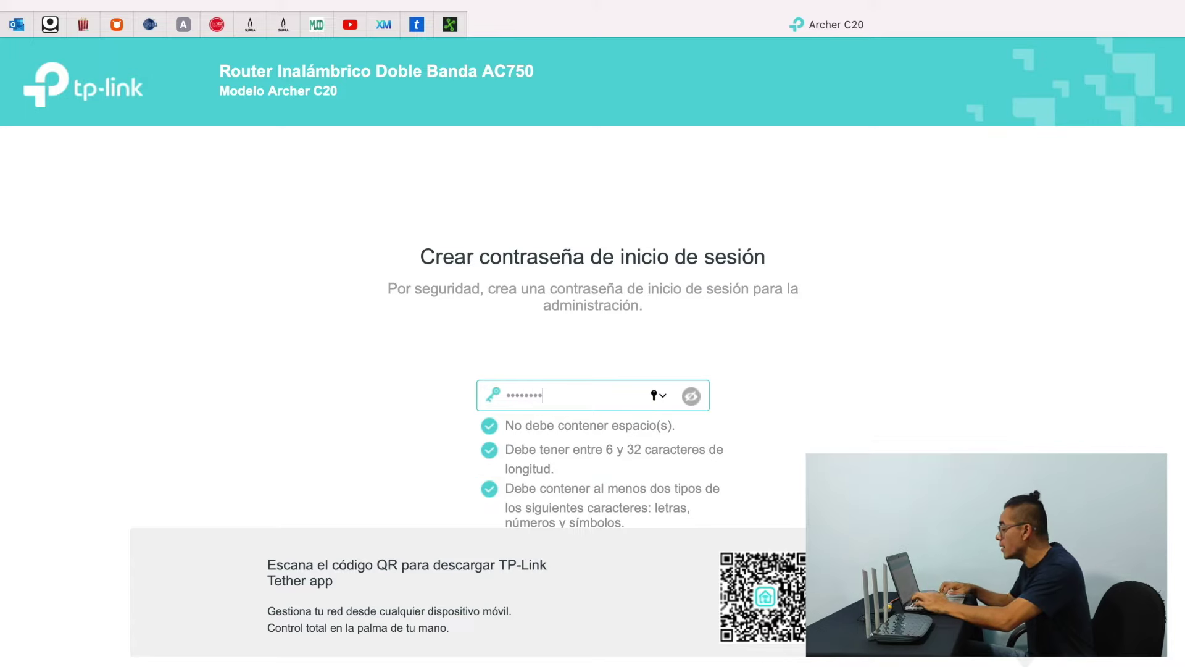
{"action": "key", "text": "Tab"}
{"action": "type", "text": "••••••••"}
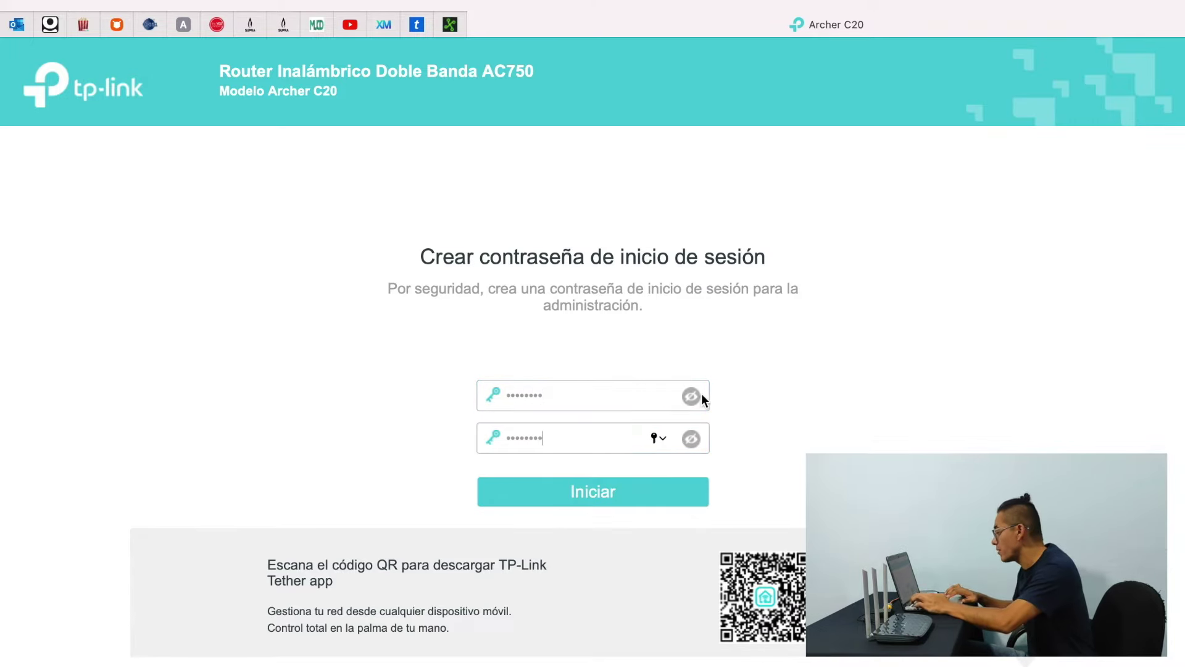
{"action": "left_click", "coordinate": [693, 396]}
{"action": "left_click", "coordinate": [692, 439]}
{"action": "left_click", "coordinate": [549, 395]}
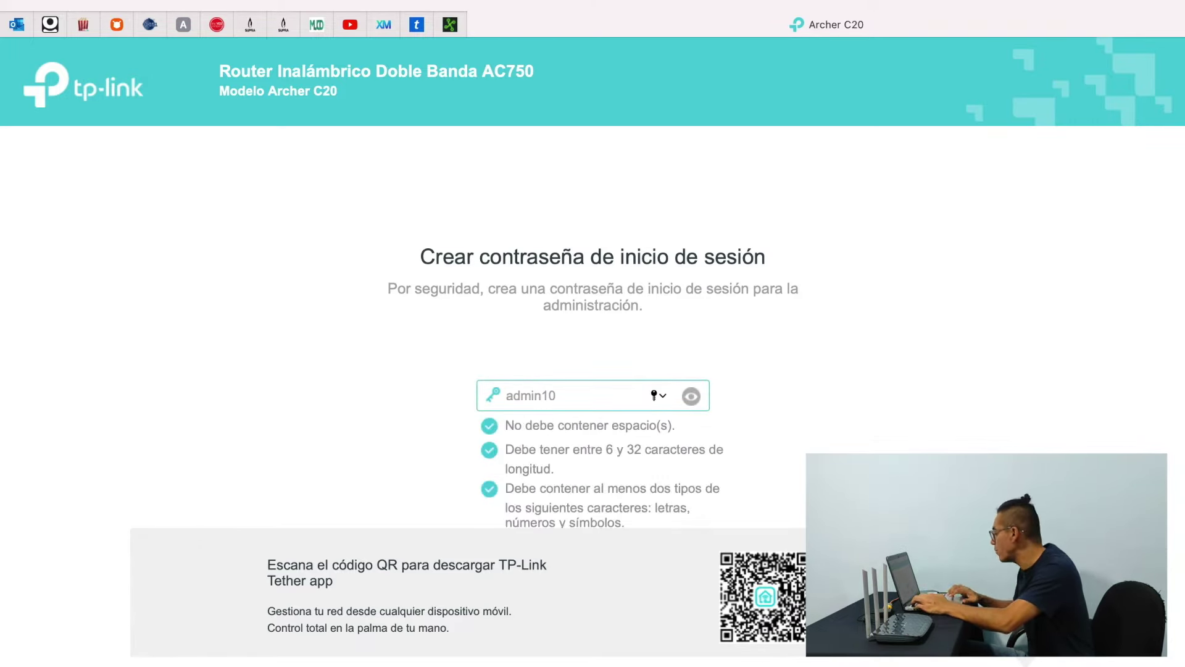
{"action": "left_click", "coordinate": [642, 499]}
{"action": "left_click", "coordinate": [610, 458]}
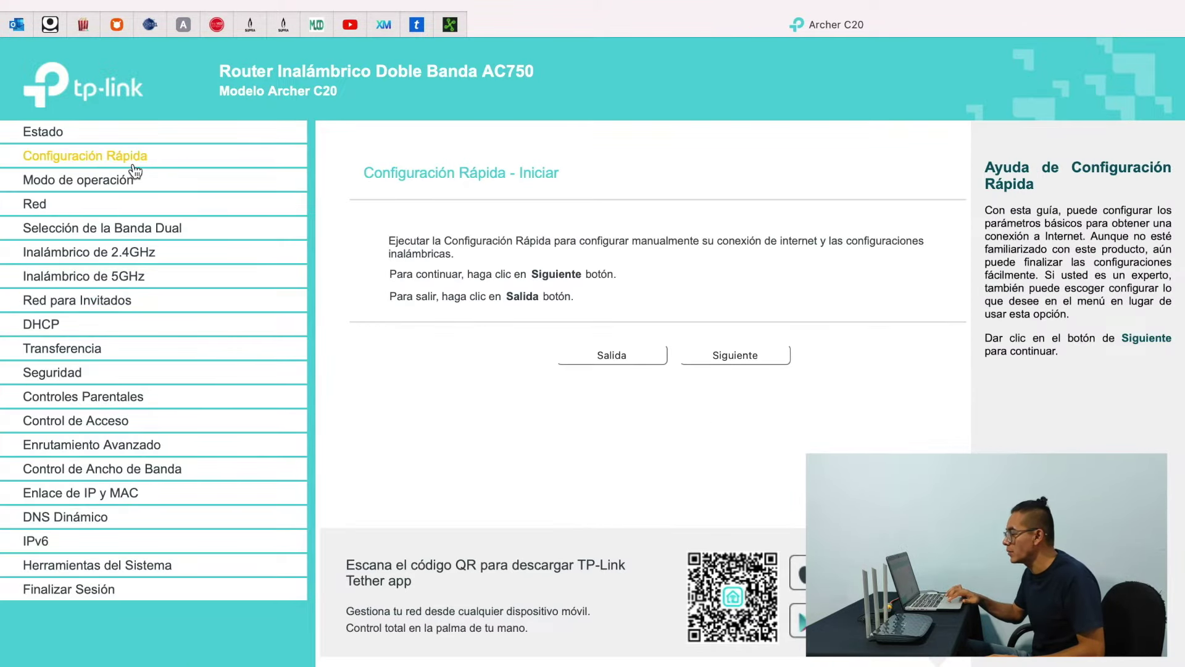
Set the operation mode to Extensor de Rango, save, and confirm the reboot
{"action": "left_click", "coordinate": [103, 183]}
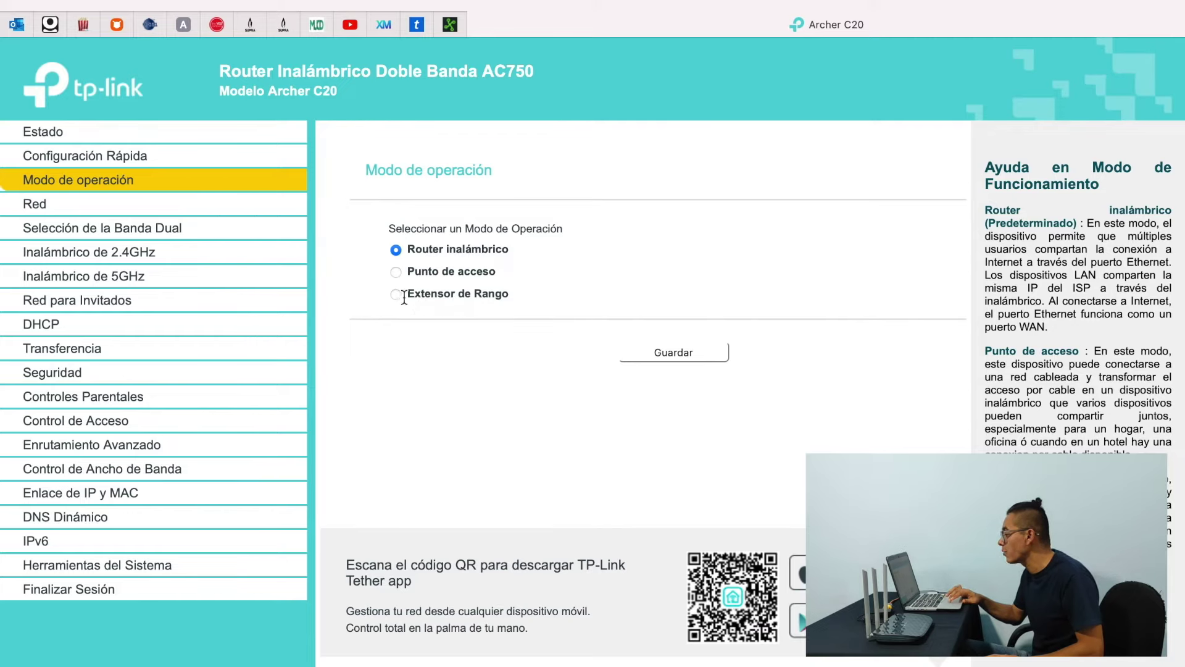
{"action": "left_click", "coordinate": [694, 354]}
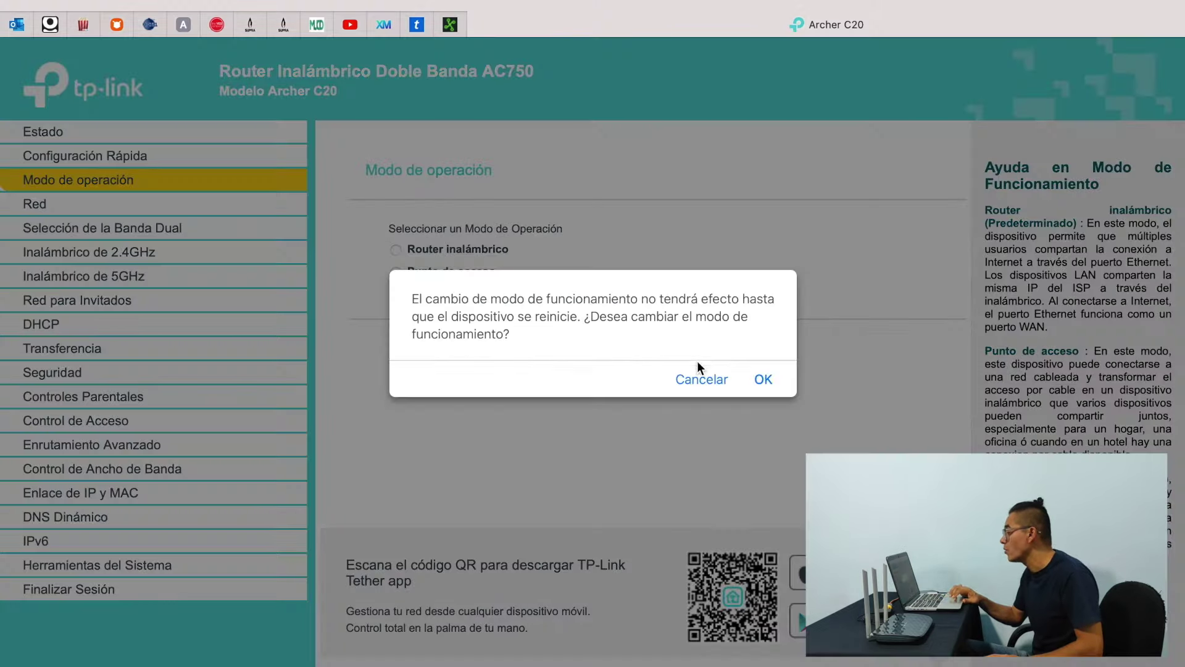
{"action": "left_click", "coordinate": [762, 381]}
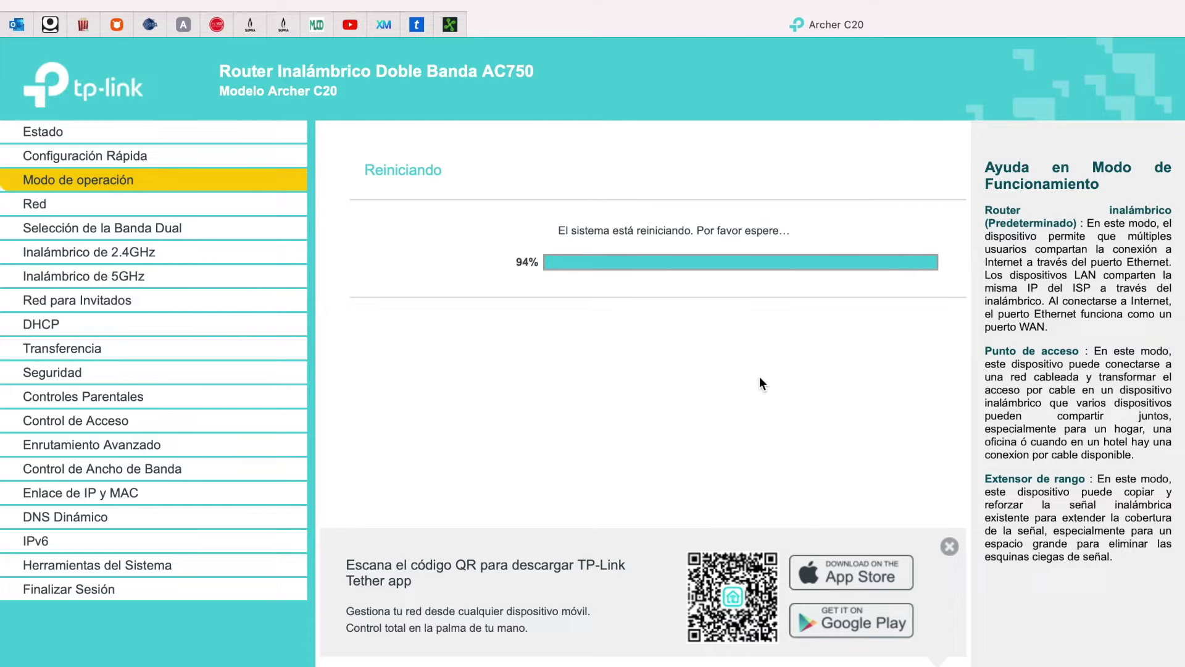
{"action": "left_click", "coordinate": [920, 0]}
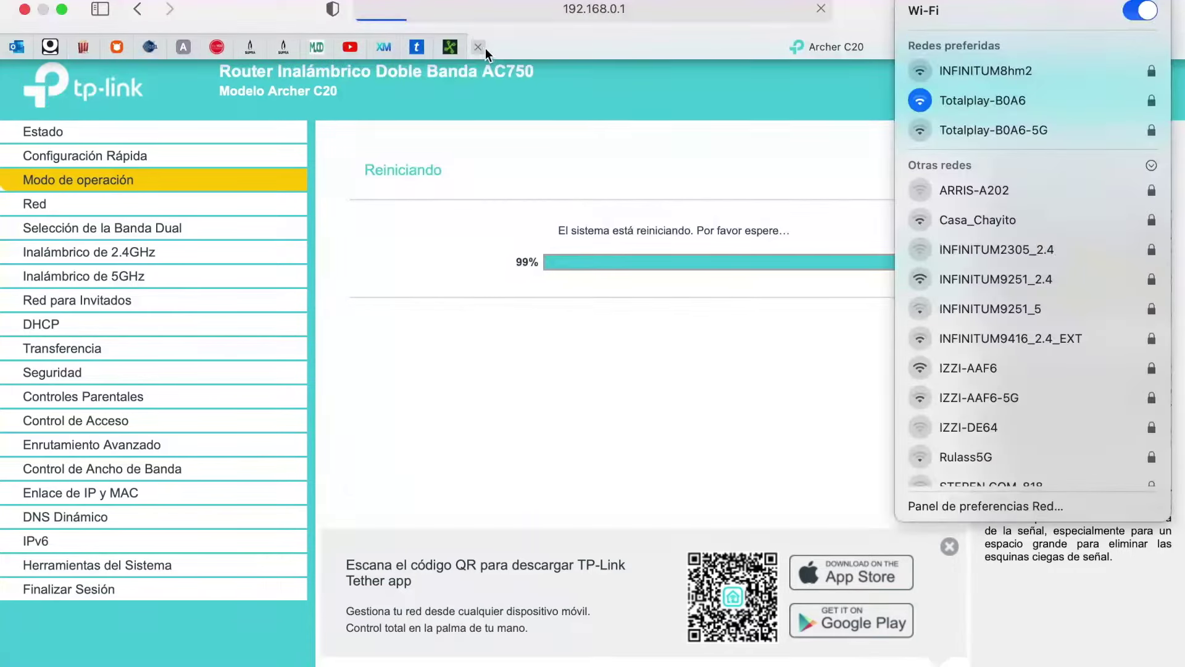
Close the router admin tab and reload 192.168.0.1 in the browser
{"action": "left_click", "coordinate": [483, 48]}
{"action": "left_click", "coordinate": [479, 48]}
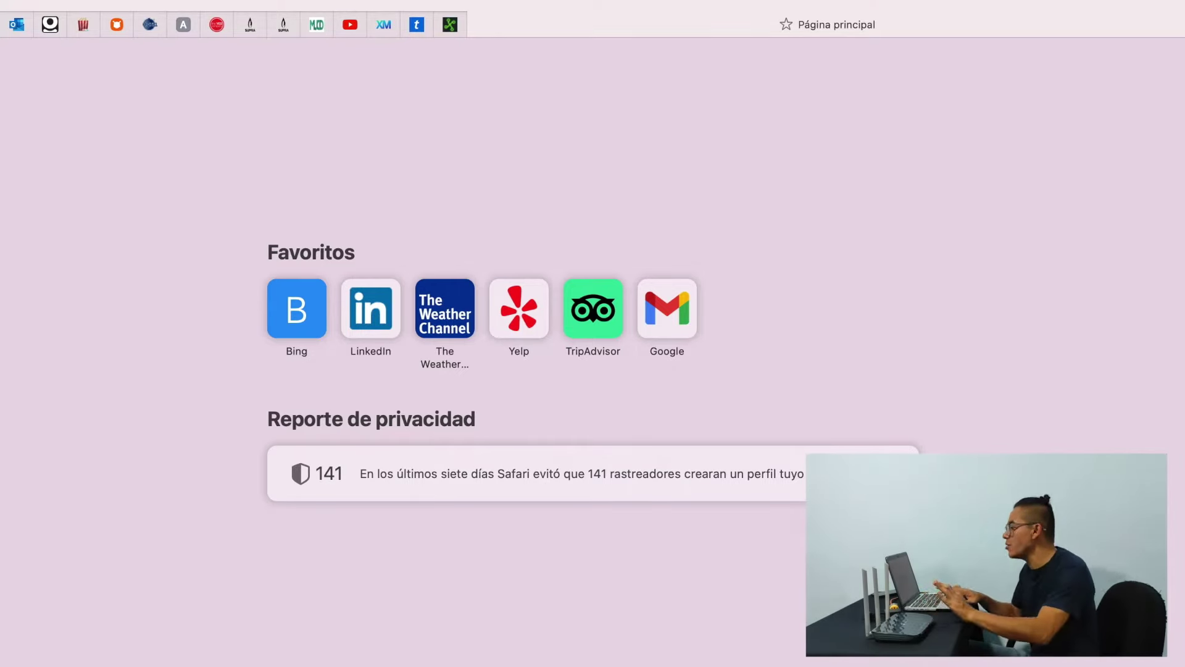
{"action": "key", "text": "super+l"}
{"action": "type", "text": "192.168.0.1"}
{"action": "key", "text": "Return"}
Join the Mac to TP-Link_28AA from Otras redes using its Wi-Fi password
{"action": "left_click", "coordinate": [1105, 8]}
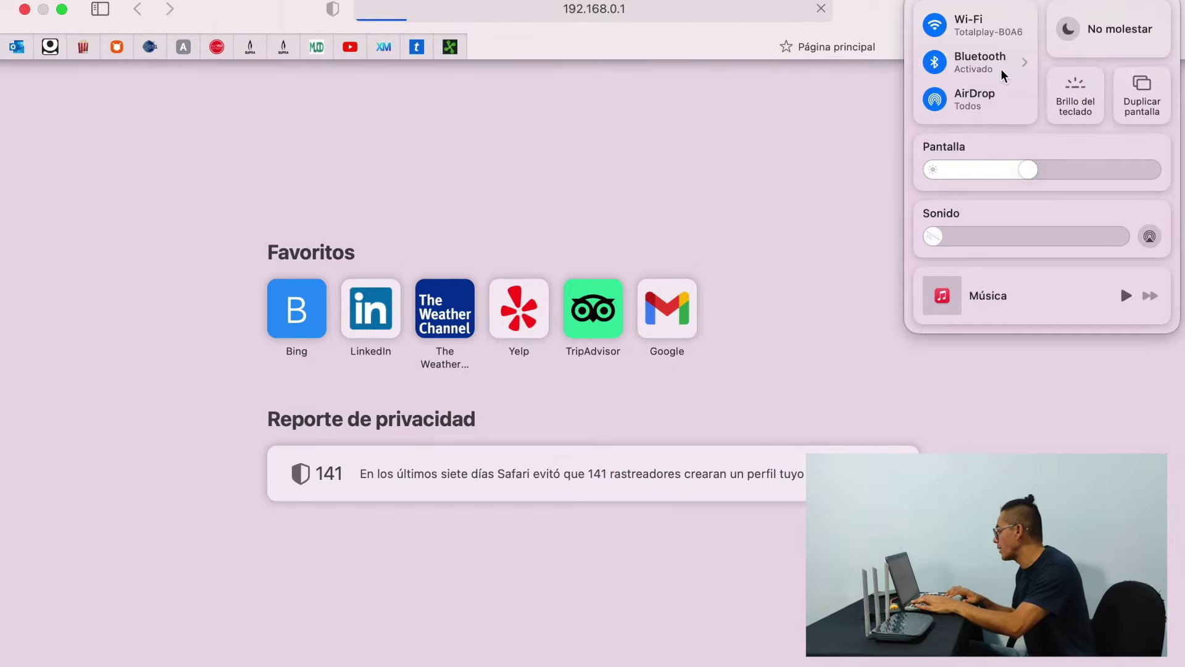
{"action": "left_click", "coordinate": [998, 40]}
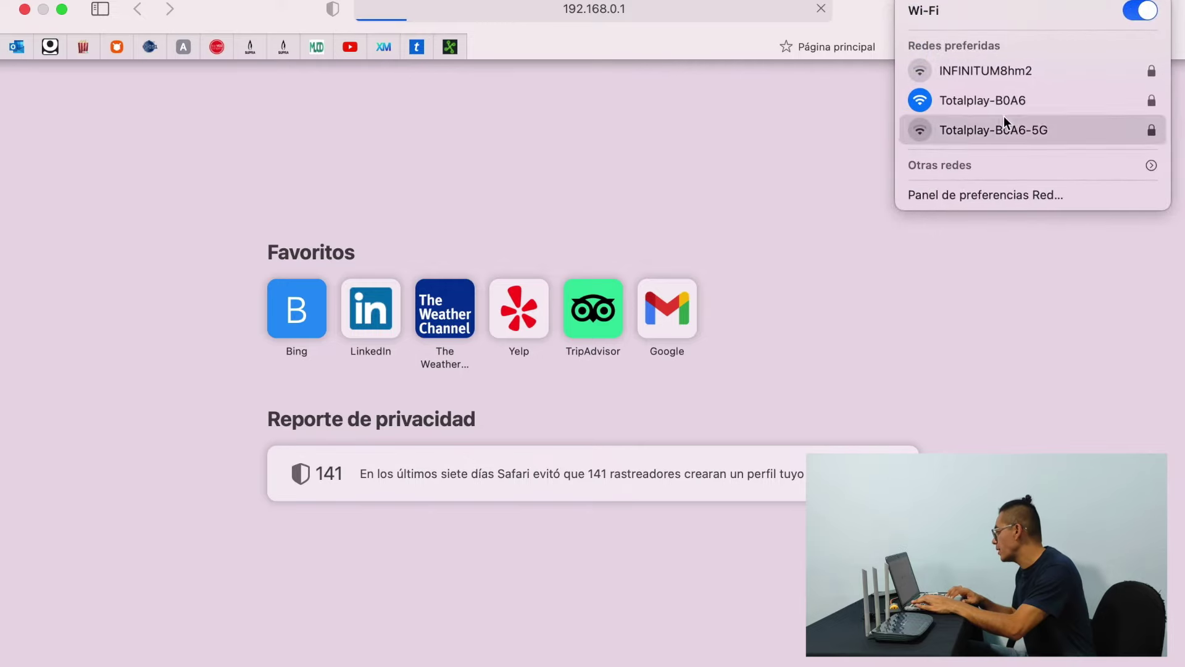
{"action": "left_click", "coordinate": [967, 165]}
{"action": "scroll", "coordinate": [995, 366], "scroll_direction": "down", "scroll_amount": 5}
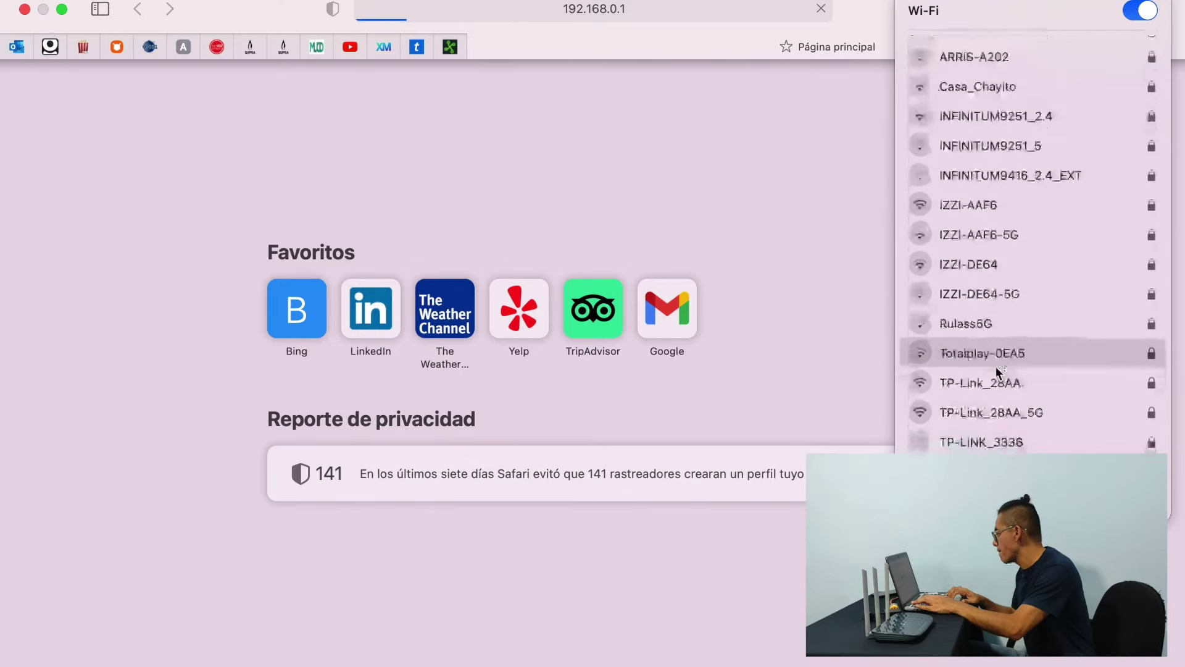
{"action": "left_click", "coordinate": [994, 365]}
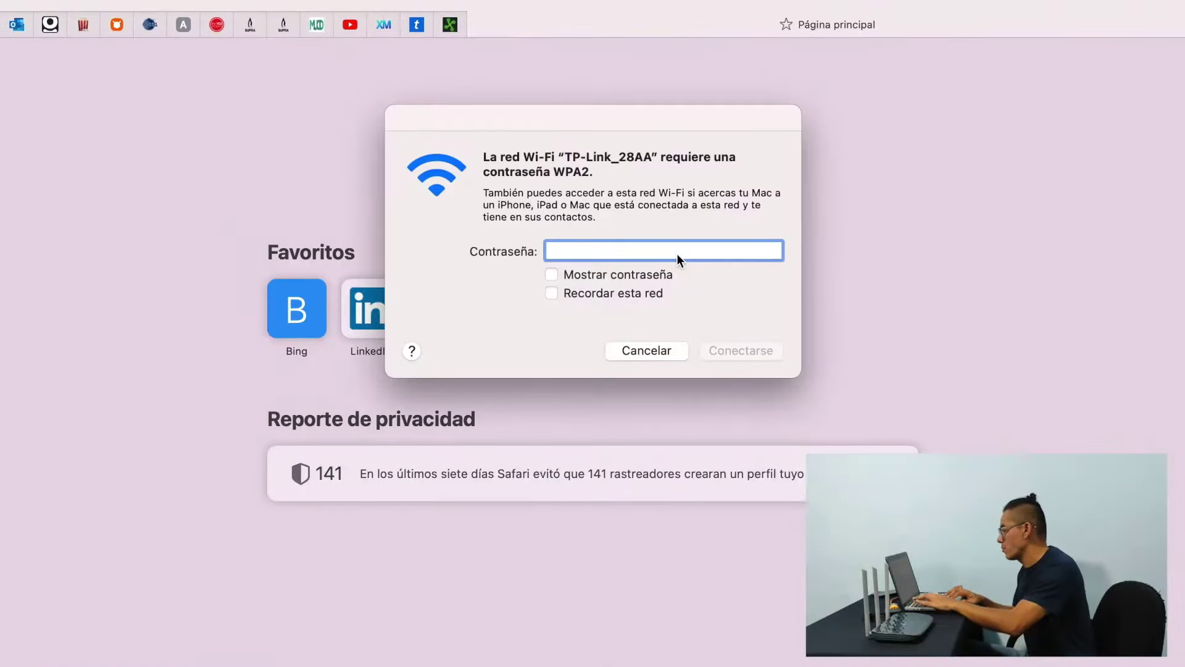
{"action": "type", "text": "********"}
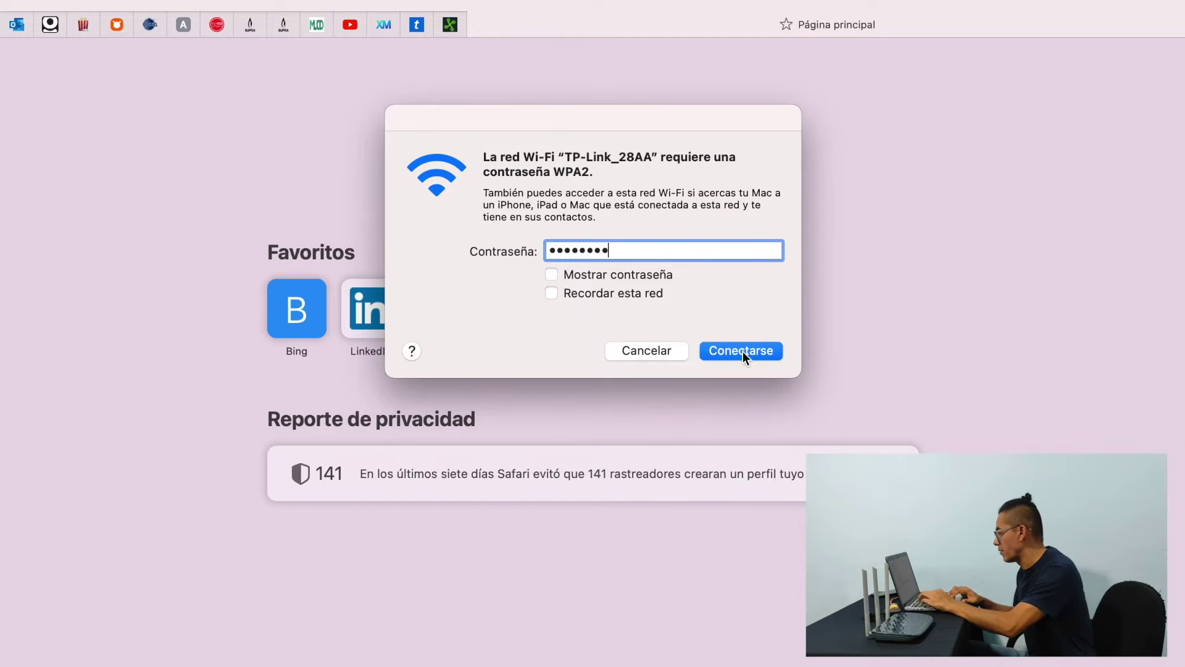
{"action": "left_click", "coordinate": [743, 351]}
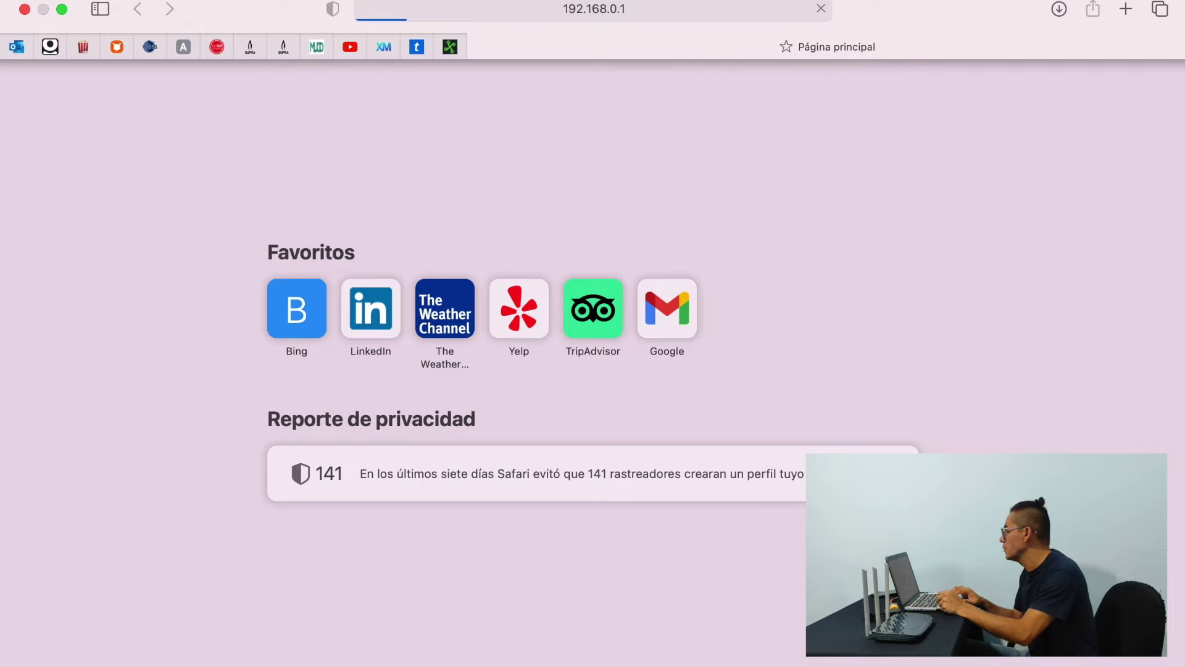
Reload 192.168.0.1 and log in with the admin password to see the Estado page
{"action": "left_click", "coordinate": [694, 7]}
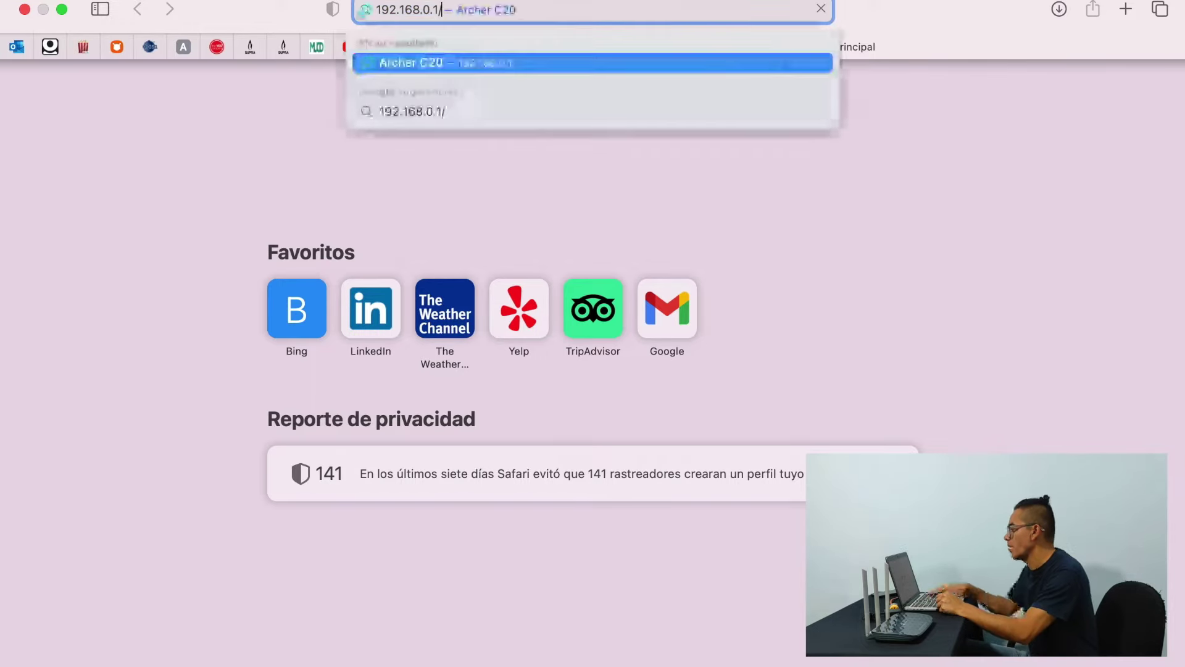
{"action": "key", "text": "Return"}
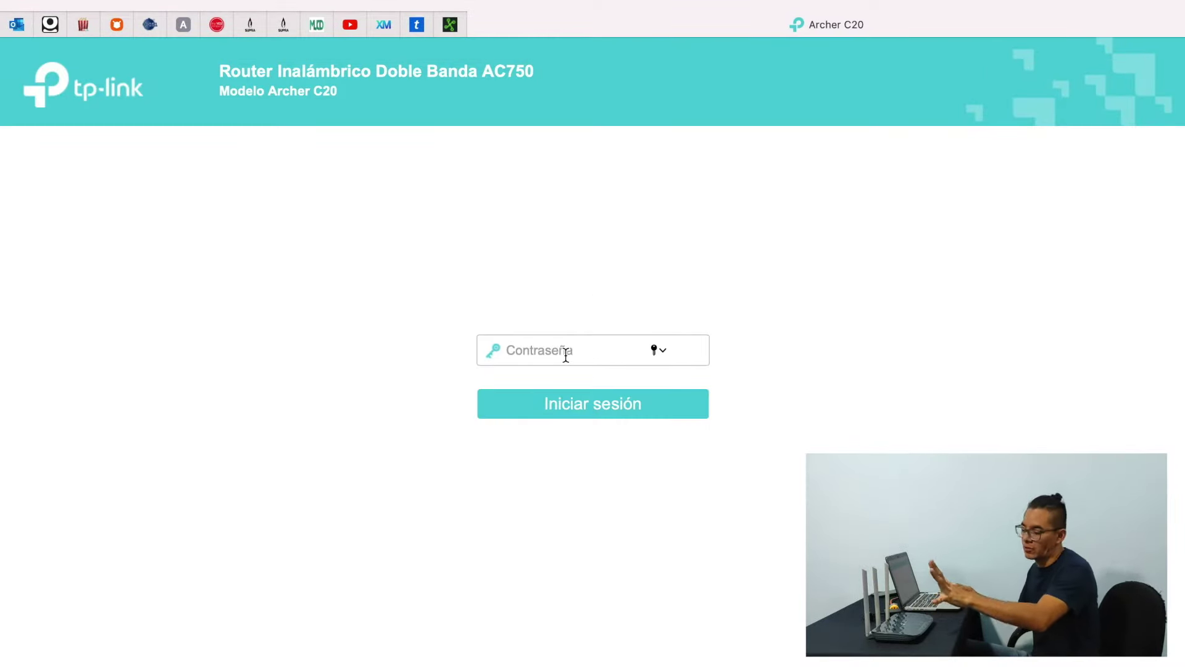
{"action": "type", "text": "*******"}
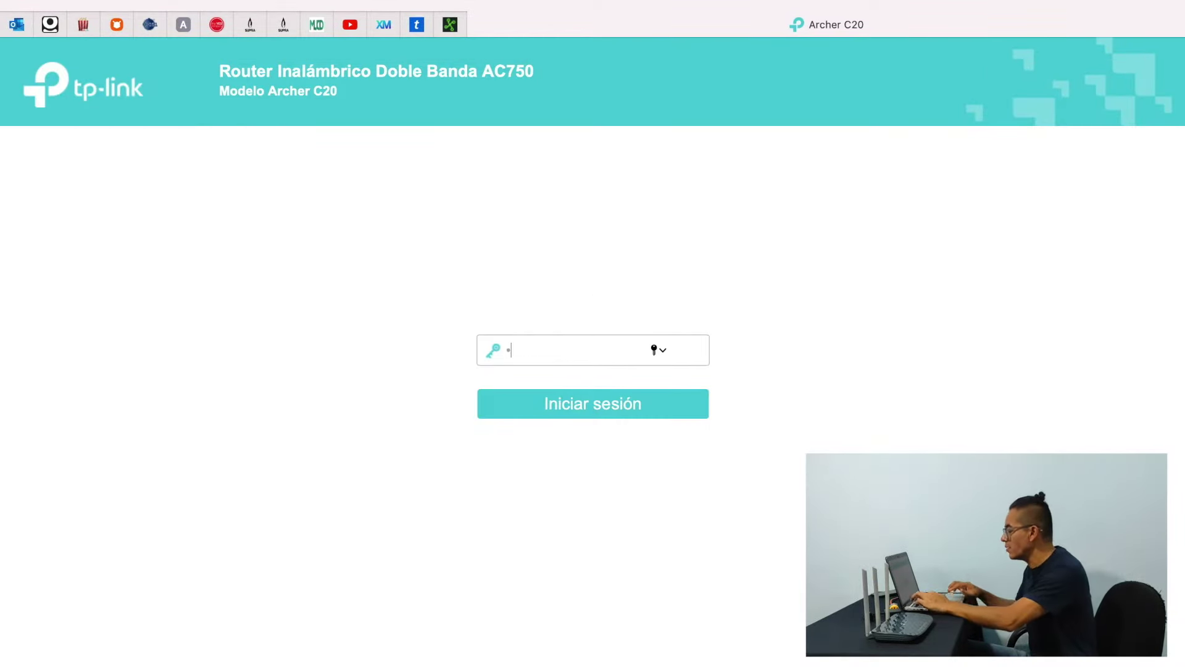
{"action": "left_click", "coordinate": [615, 396]}
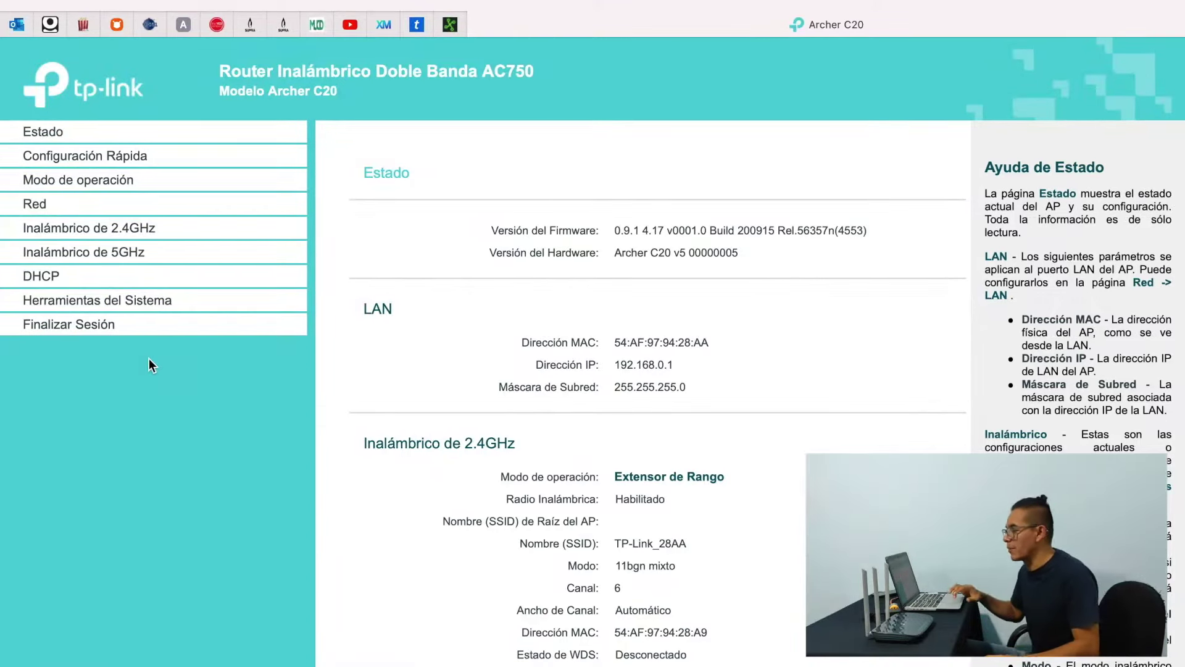
Start the Quick Setup wizard and keep Extensor de Rango as the operation mode
{"action": "left_click", "coordinate": [98, 156]}
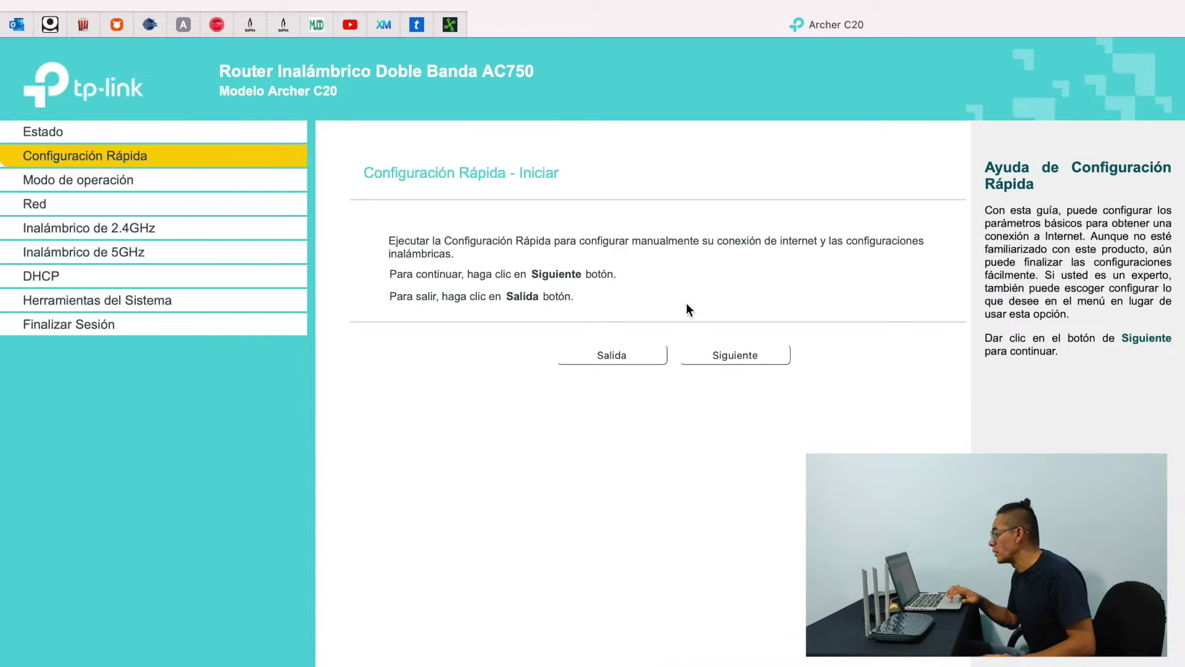
{"action": "left_click", "coordinate": [744, 356]}
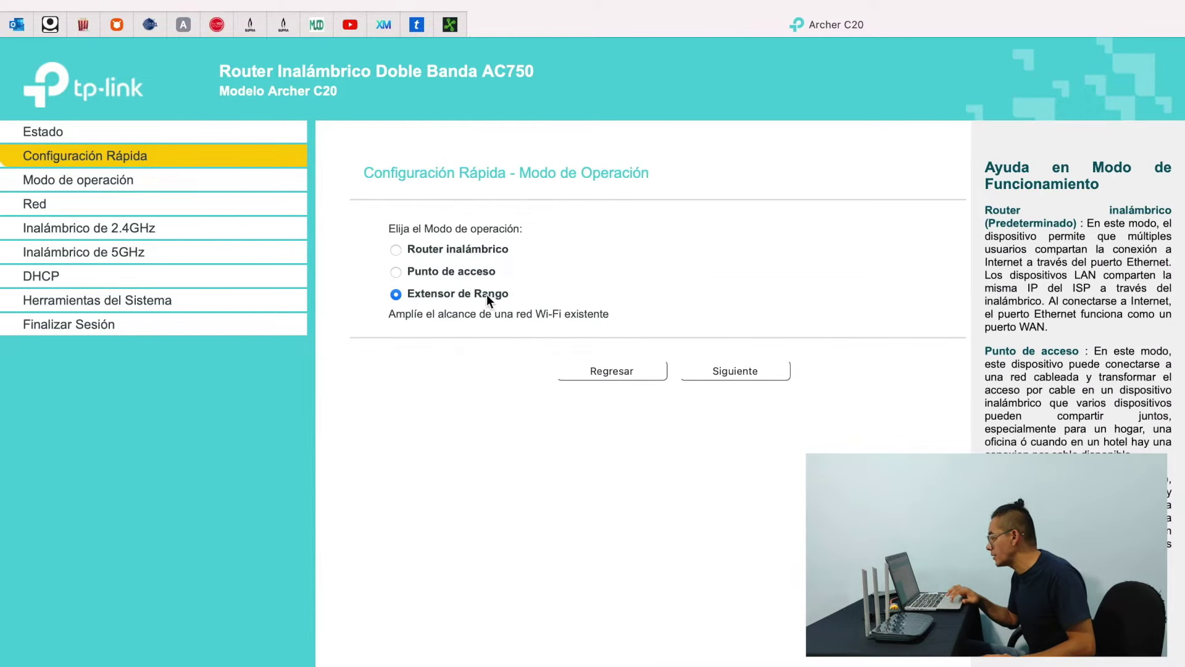
{"action": "left_click", "coordinate": [734, 373]}
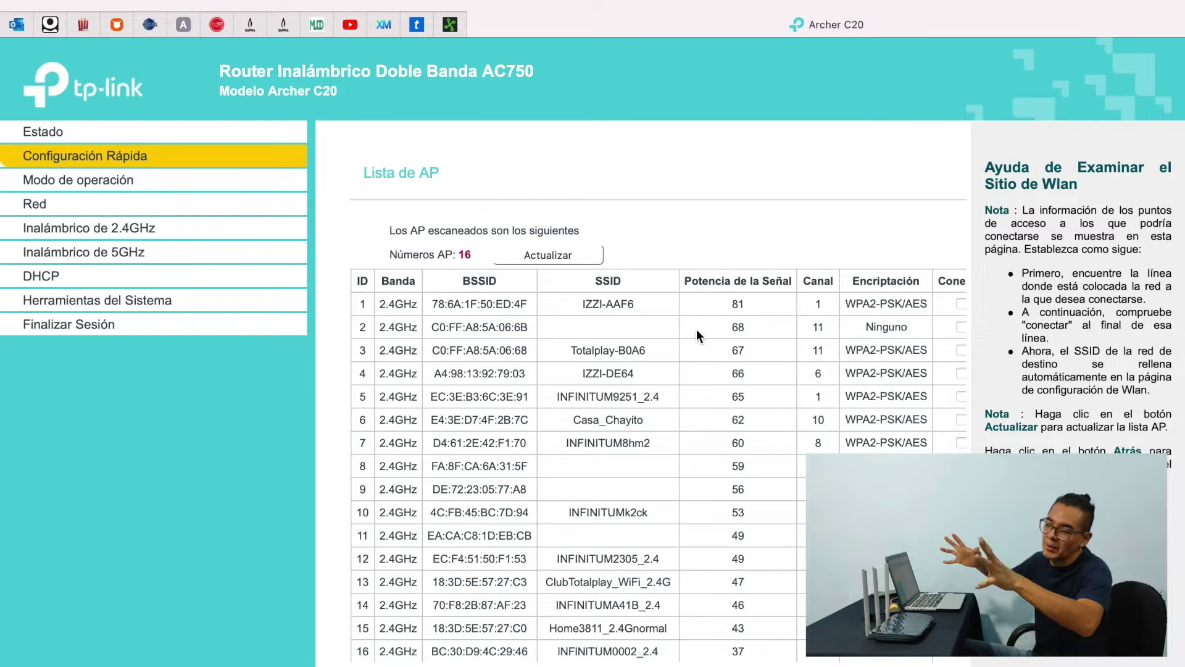
Tick Totalplay-B0A6 as the 2.4GHz network to extend and continue to the 5GHz list
{"action": "scroll", "coordinate": [651, 351], "scroll_direction": "right", "scroll_amount": 2}
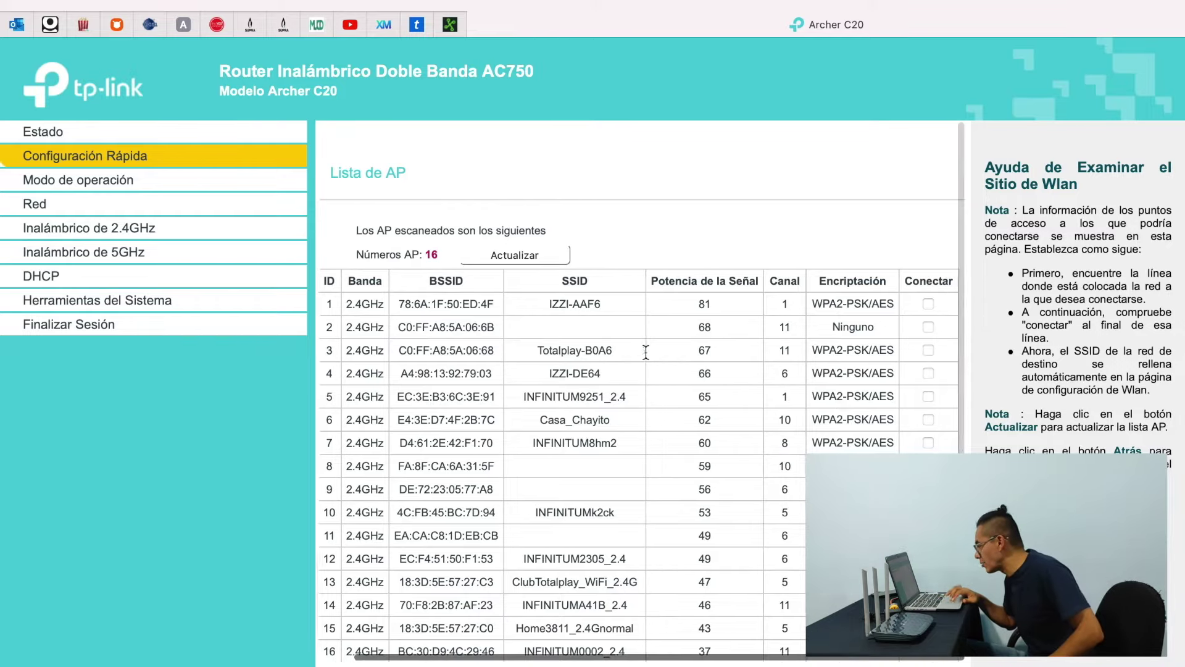
{"action": "left_click", "coordinate": [930, 350]}
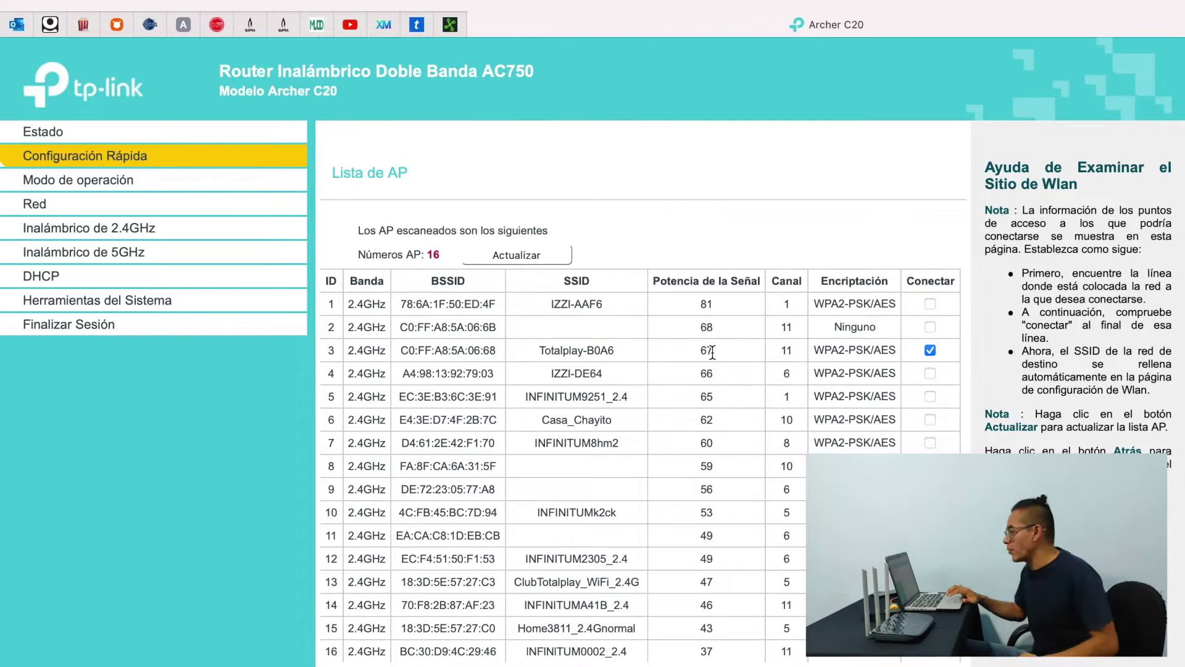
{"action": "scroll", "coordinate": [894, 658], "scroll_direction": "down", "scroll_amount": 3}
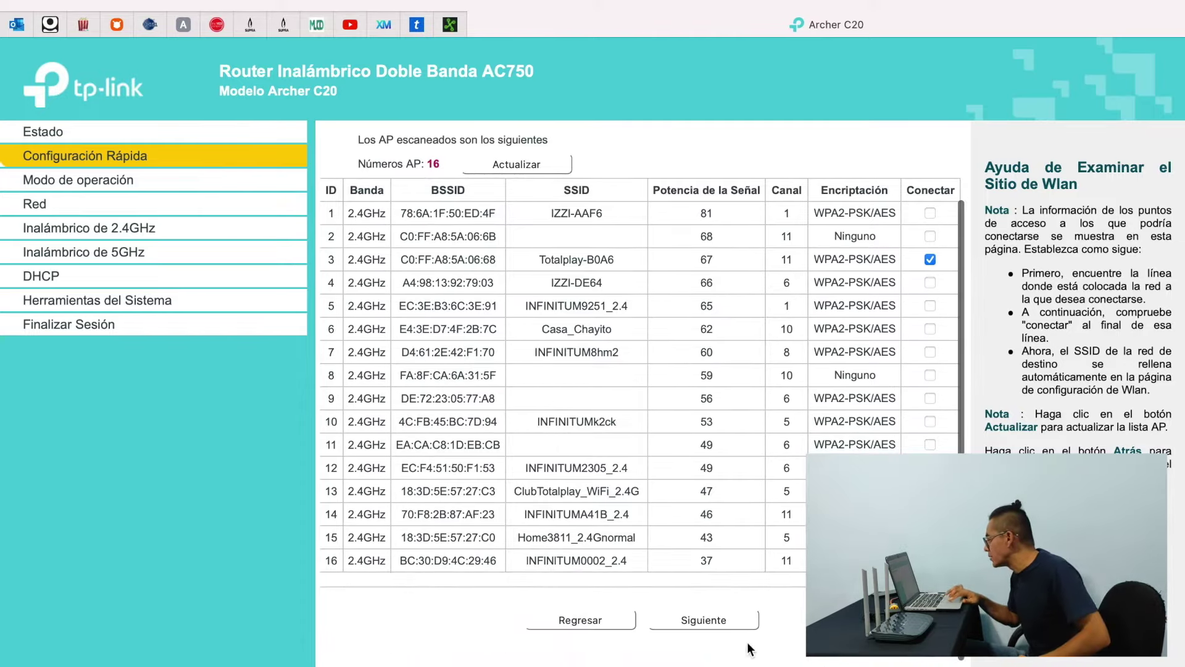
{"action": "left_click", "coordinate": [734, 621]}
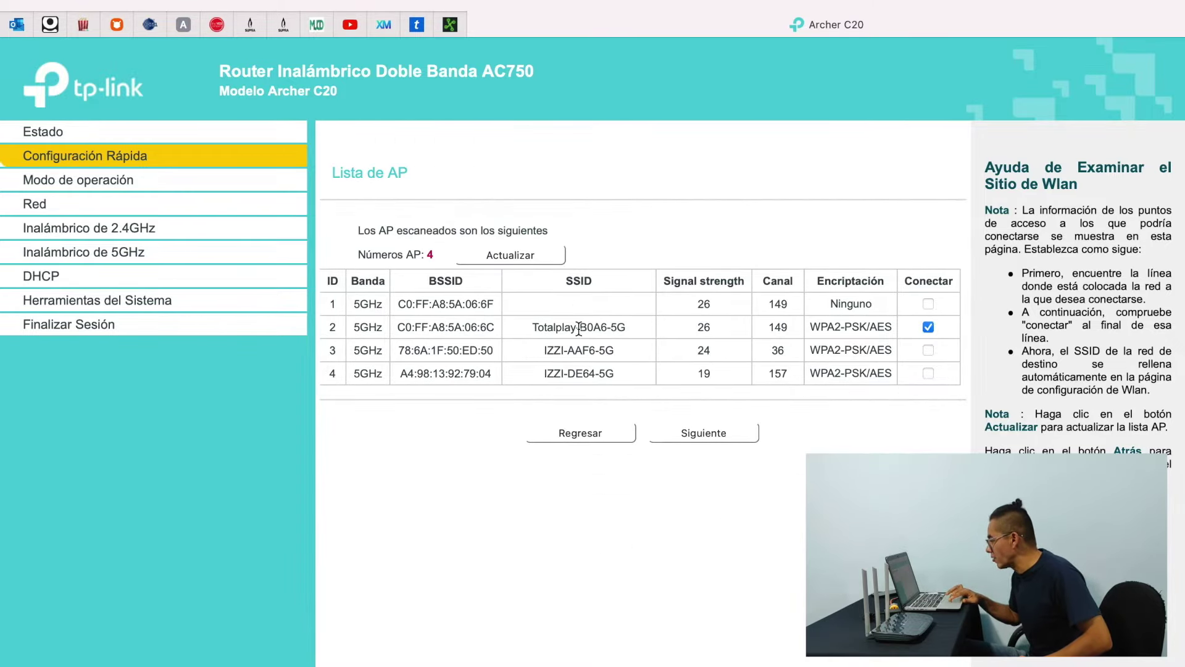
Paste the saved Wi-Fi key as both 2.4GHz and 5GHz passwords and choose Copiar desde la raíz AP
{"action": "left_click", "coordinate": [707, 437]}
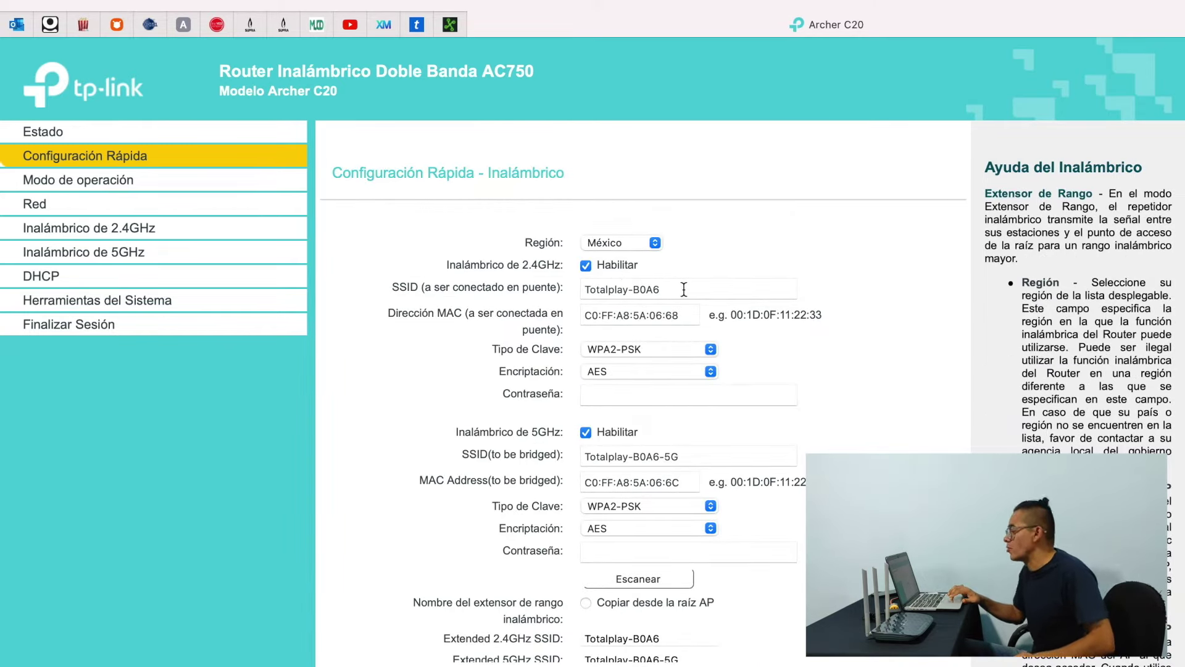
{"action": "left_click_drag", "start_coordinate": [684, 289], "coordinate": [577, 290]}
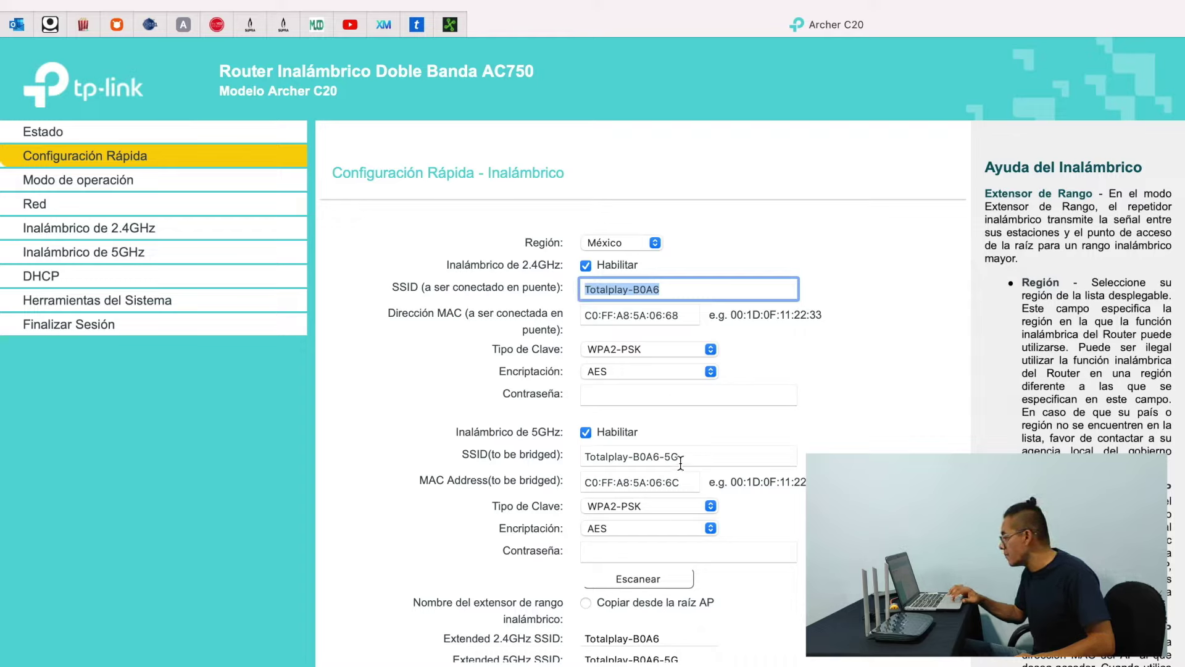
{"action": "left_click_drag", "start_coordinate": [681, 460], "coordinate": [577, 457]}
{"action": "left_click", "coordinate": [636, 392]}
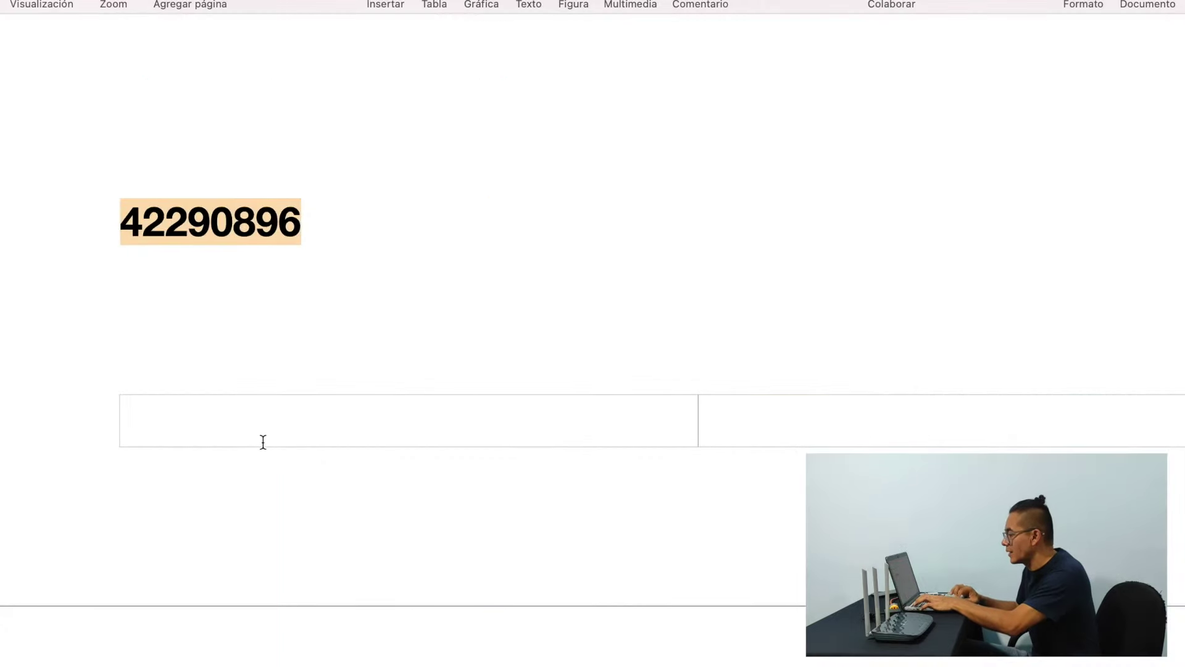
{"action": "scroll", "coordinate": [262, 439], "scroll_direction": "down", "scroll_amount": 10}
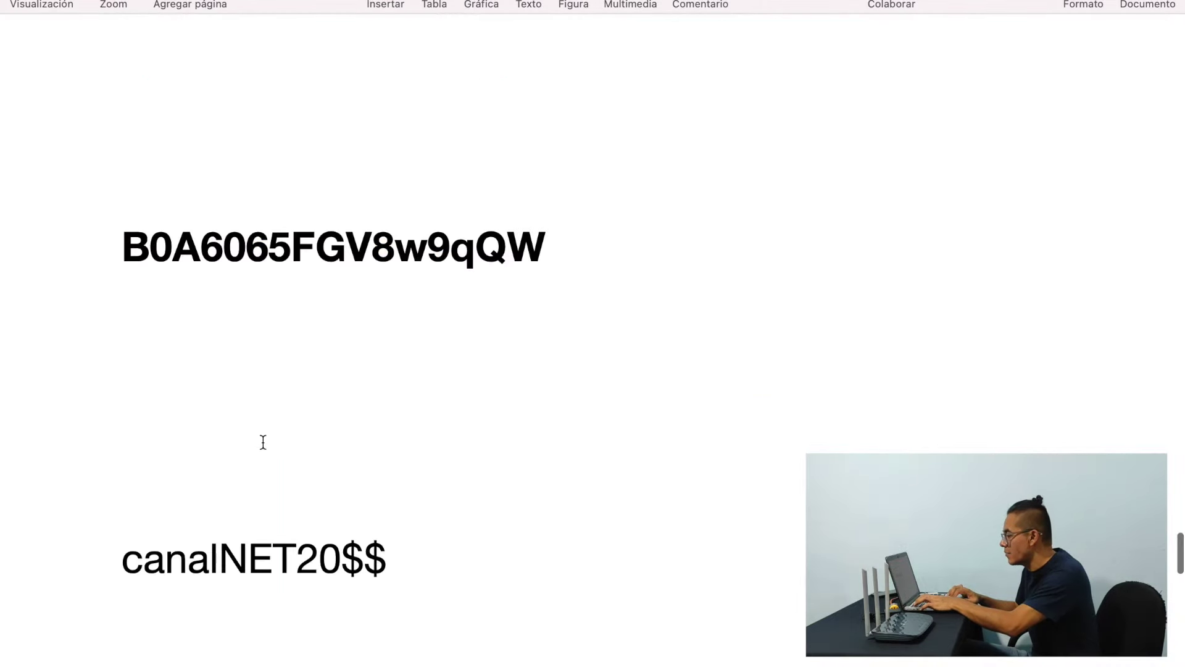
{"action": "left_click_drag", "start_coordinate": [546, 261], "coordinate": [131, 245]}
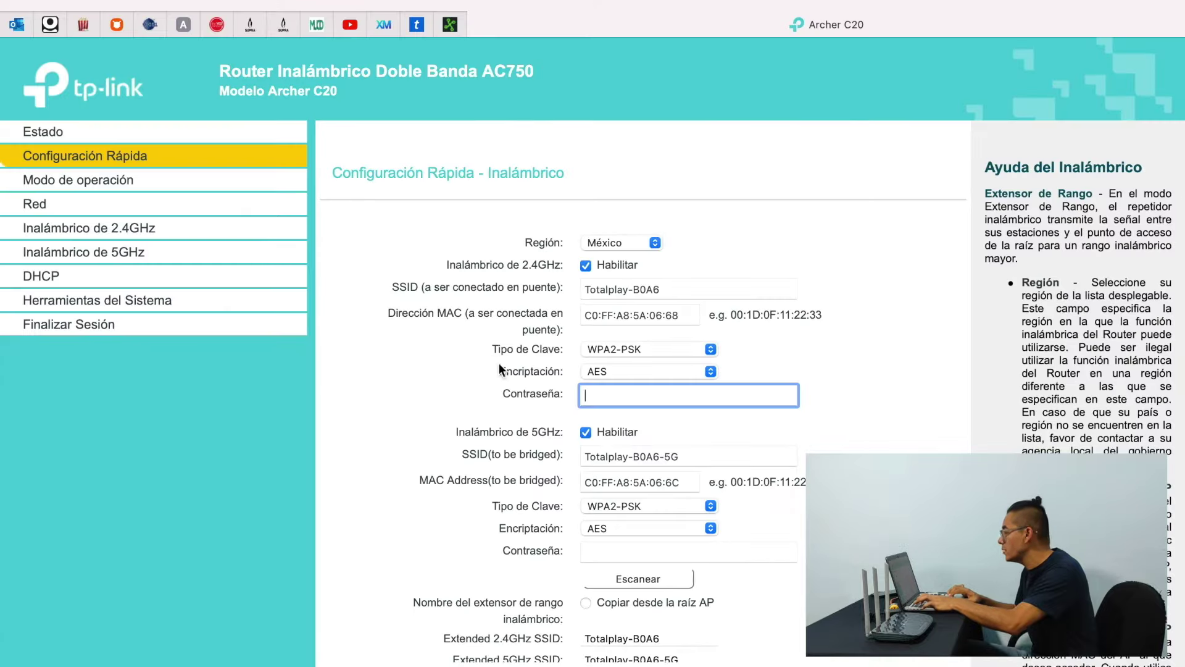
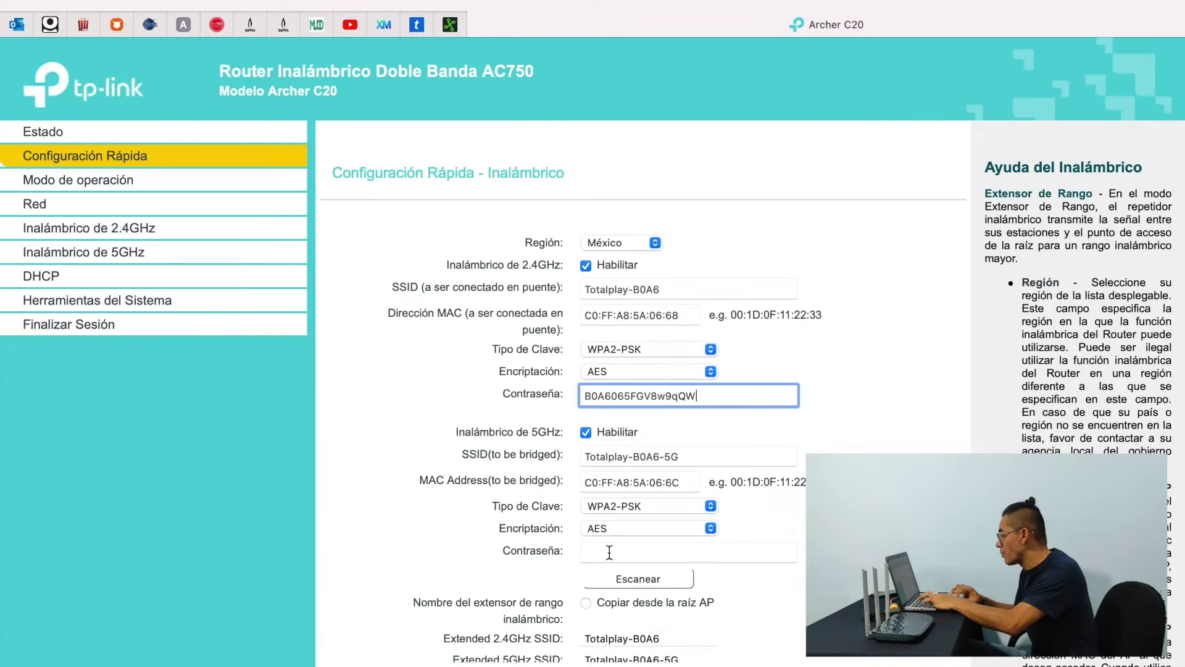
{"action": "left_click", "coordinate": [609, 552]}
{"action": "scroll", "coordinate": [609, 552], "scroll_direction": "down", "scroll_amount": 3}
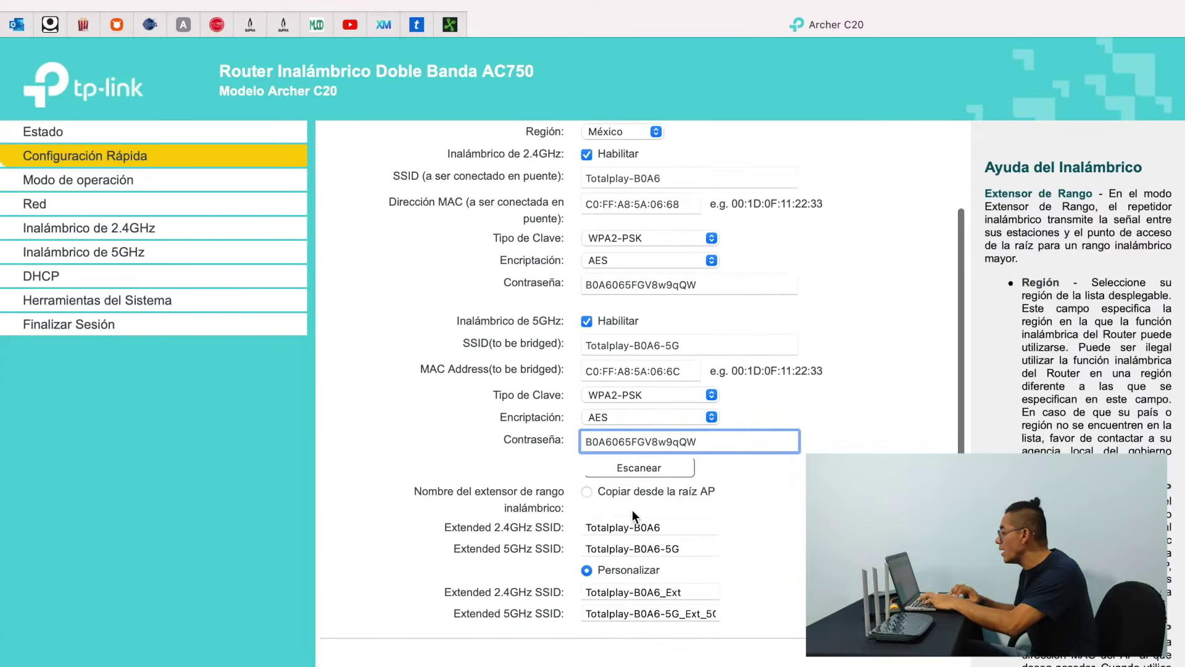
{"action": "left_click", "coordinate": [587, 492]}
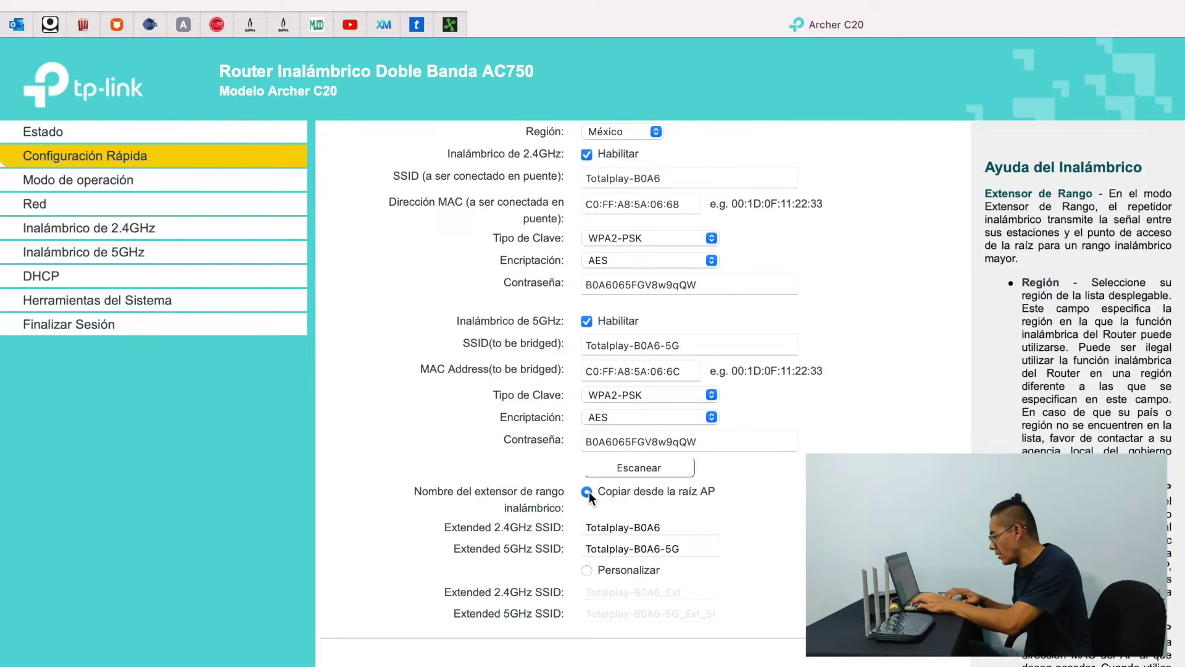
Choose Personalizar and rename the extended SSIDs to UNBOXING 2.5 and UNBOXING 5.0
{"action": "left_click", "coordinate": [588, 571]}
{"action": "left_click_drag", "start_coordinate": [695, 592], "coordinate": [483, 593]}
{"action": "type", "text": "UNBOXING 2.5"}
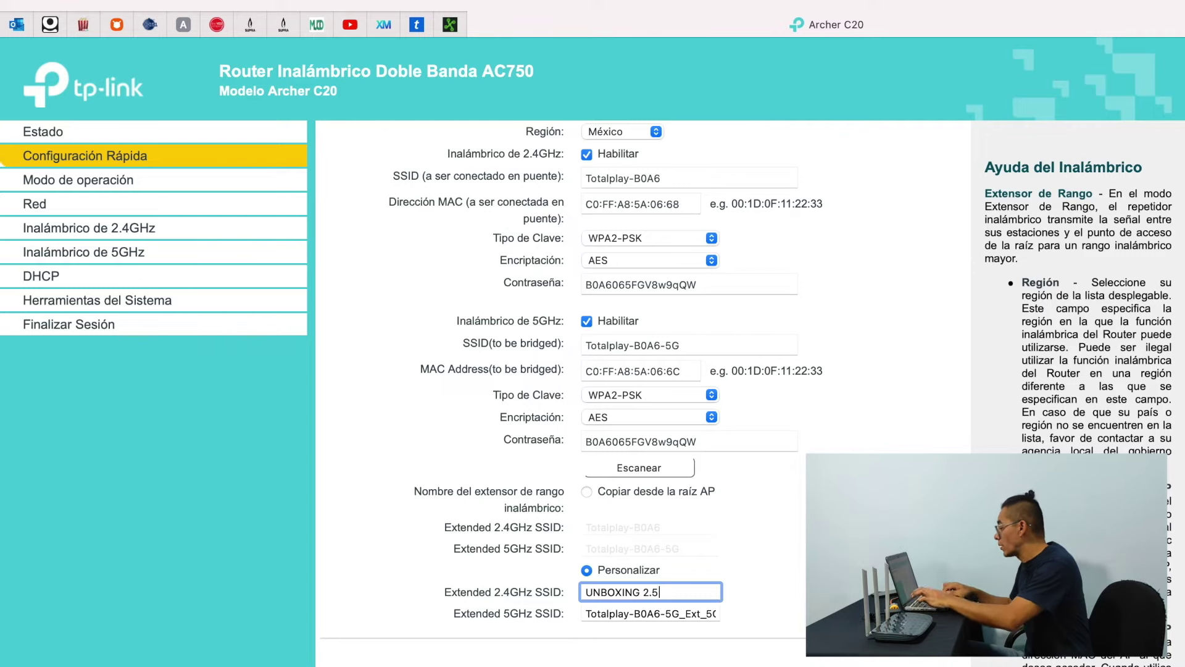
{"action": "left_click_drag", "start_coordinate": [587, 614], "coordinate": [796, 611]}
{"action": "key", "text": "BackSpace"}
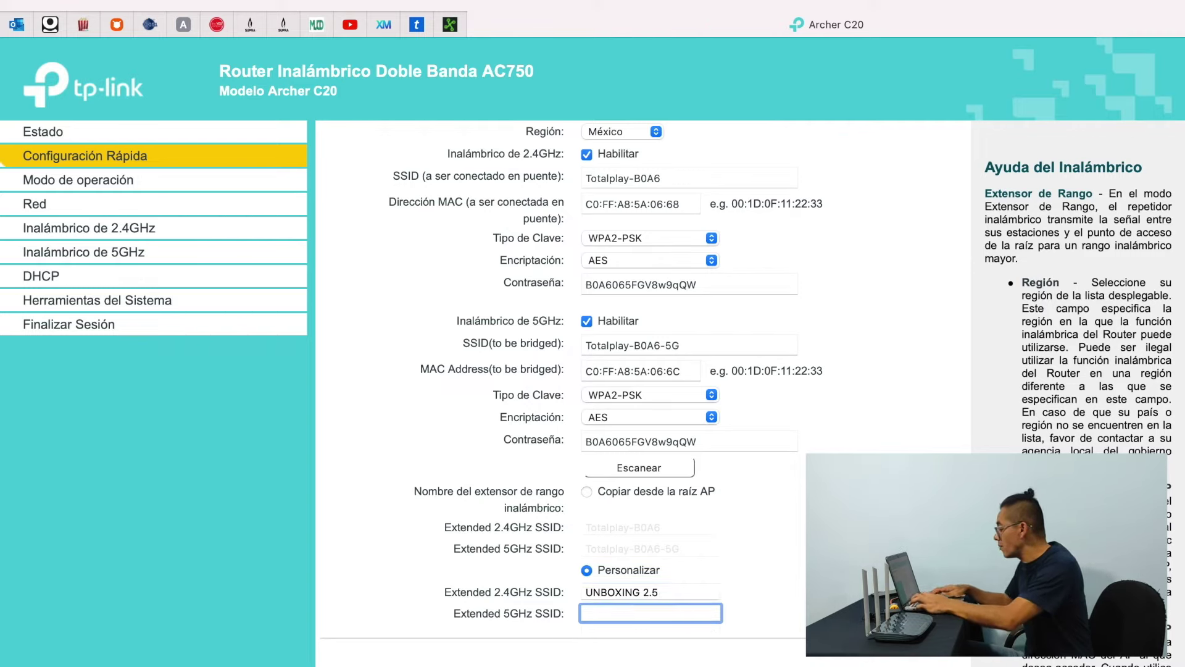
{"action": "type", "text": "UNBOXING"}
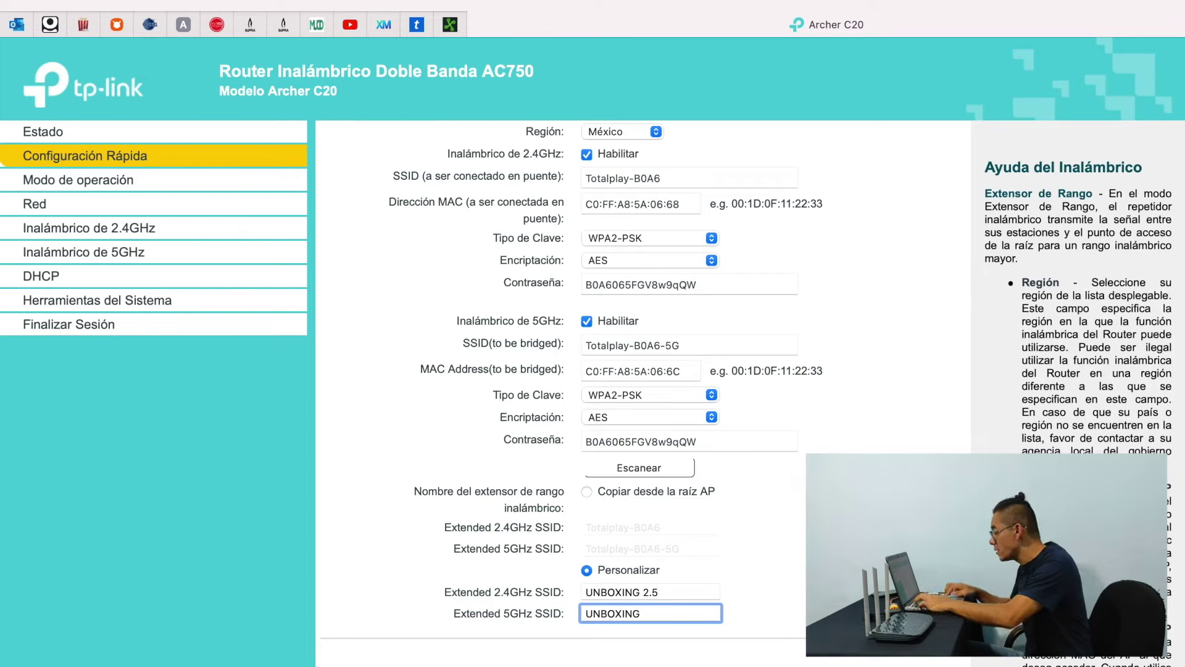
{"action": "type", "text": " 5.0"}
{"action": "scroll", "coordinate": [642, 395], "scroll_direction": "down", "scroll_amount": 2}
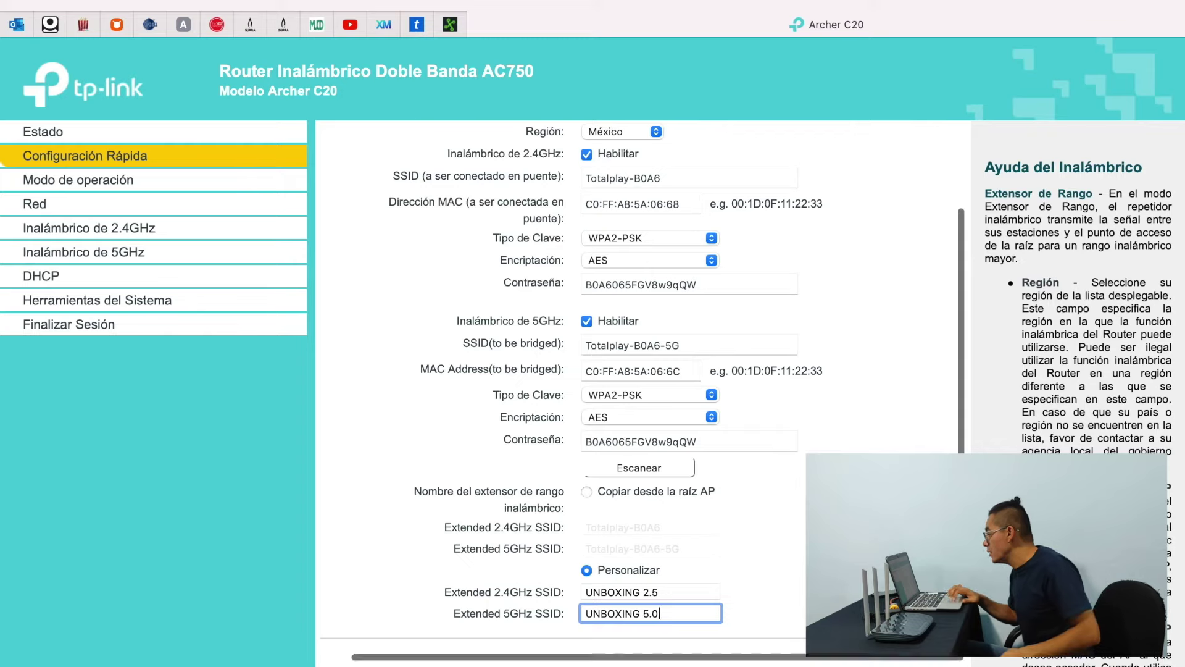
{"action": "scroll", "coordinate": [764, 426], "scroll_direction": "up", "scroll_amount": 5}
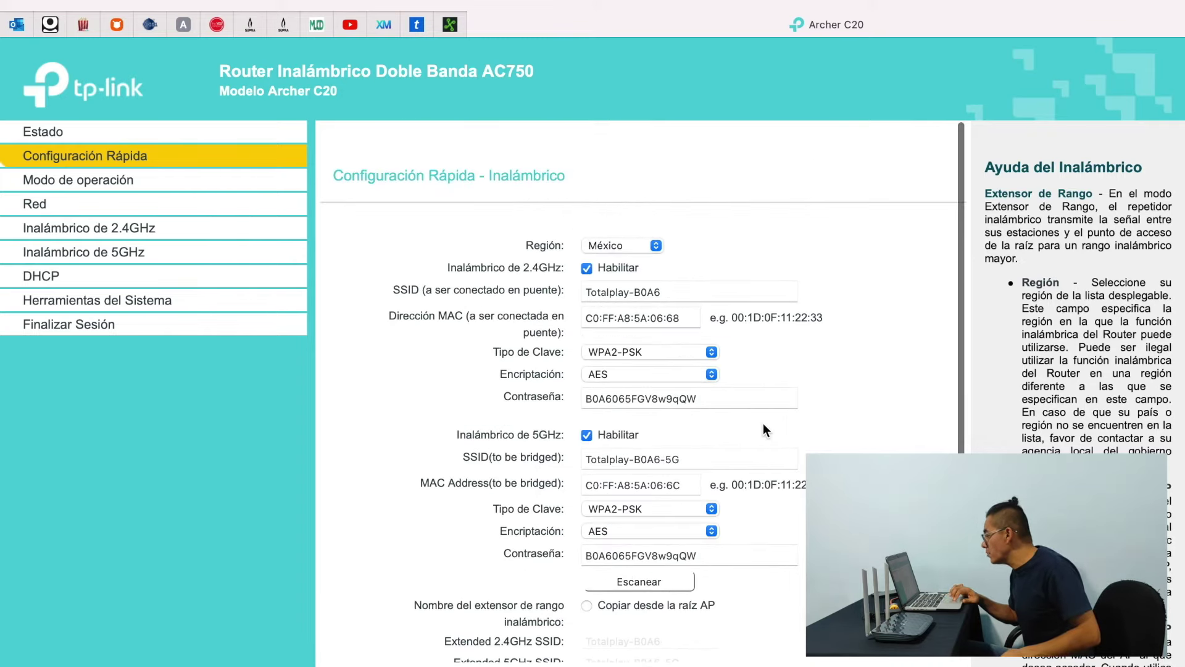
{"action": "scroll", "coordinate": [764, 425], "scroll_direction": "down", "scroll_amount": 4}
{"action": "scroll", "coordinate": [764, 426], "scroll_direction": "up", "scroll_amount": 2}
{"action": "scroll", "coordinate": [764, 426], "scroll_direction": "down", "scroll_amount": 4}
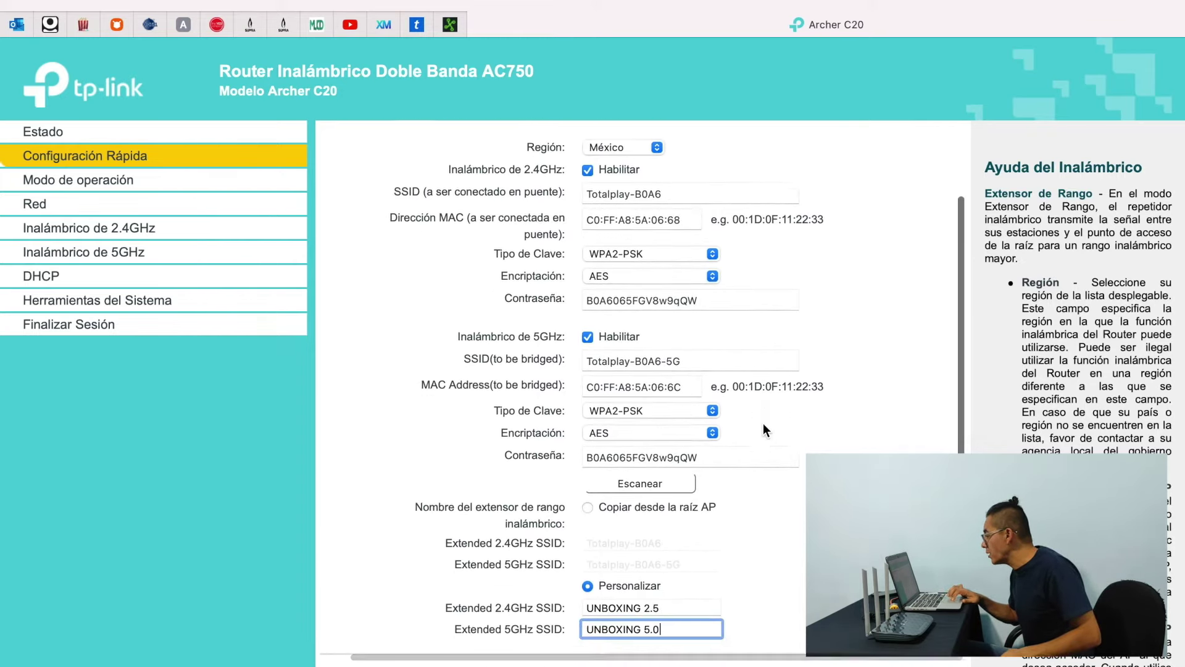
Continue past the network configuration and review pages, then click Finalizar
{"action": "left_click", "coordinate": [709, 620]}
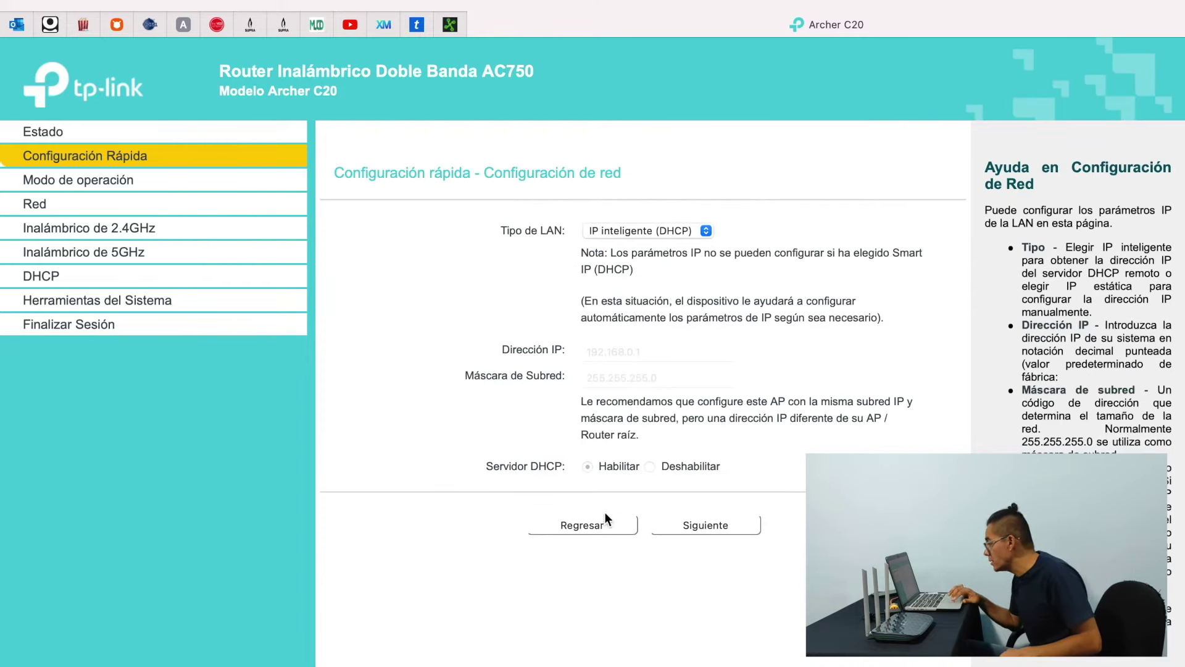
{"action": "left_click", "coordinate": [709, 533]}
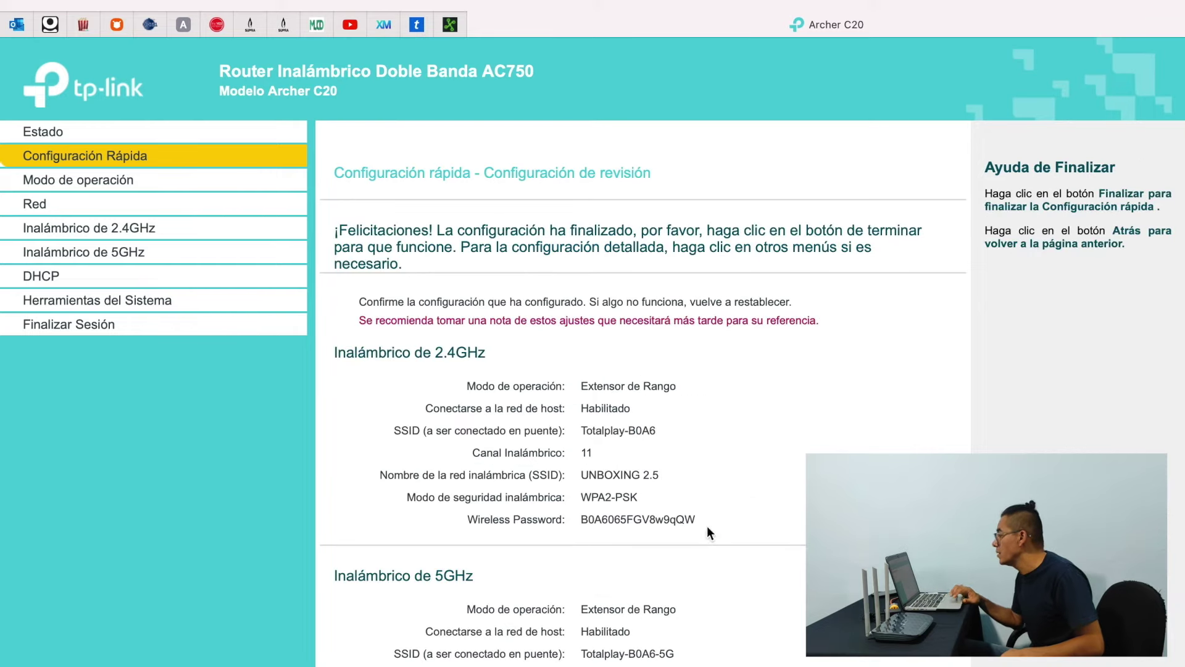
{"action": "scroll", "coordinate": [502, 419], "scroll_direction": "down", "scroll_amount": 5}
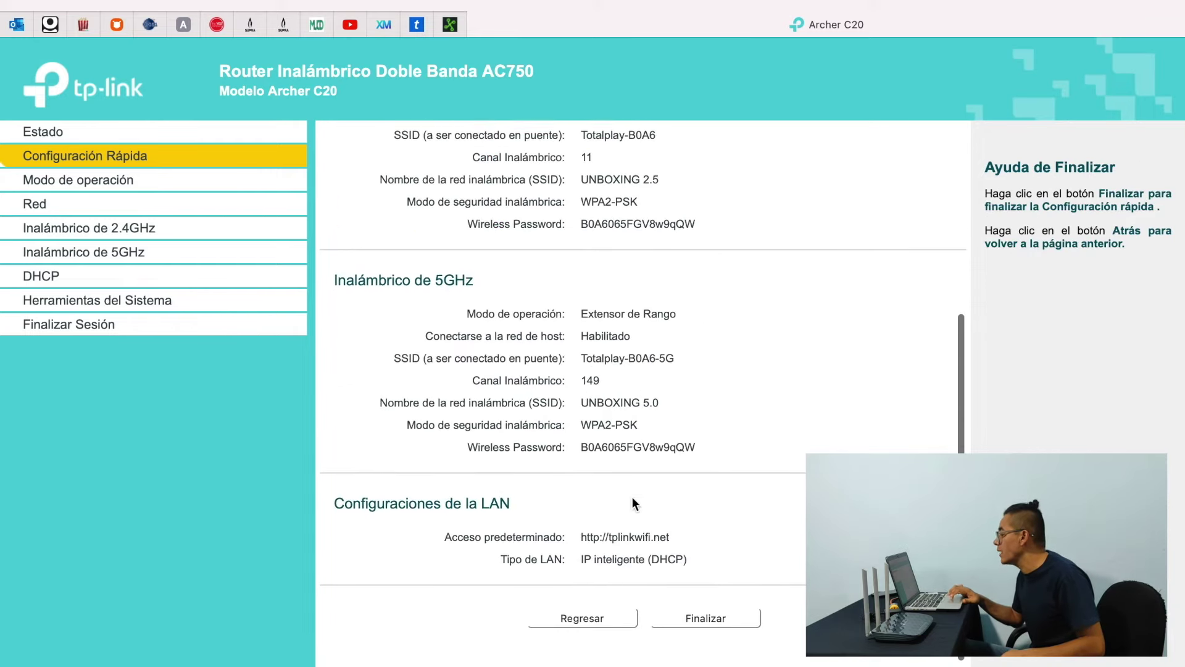
{"action": "left_click", "coordinate": [694, 625]}
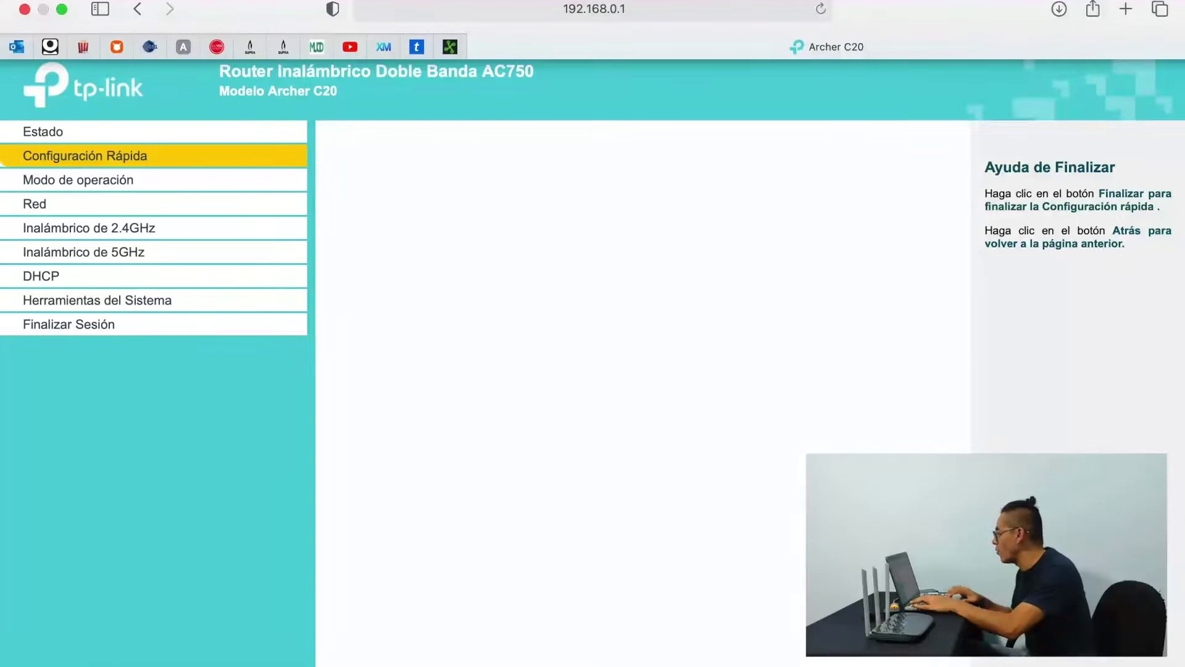
Pick UNBOXING 2.5 from Otras redes in the macOS Wi-Fi menu
{"action": "left_click", "coordinate": [1142, 3]}
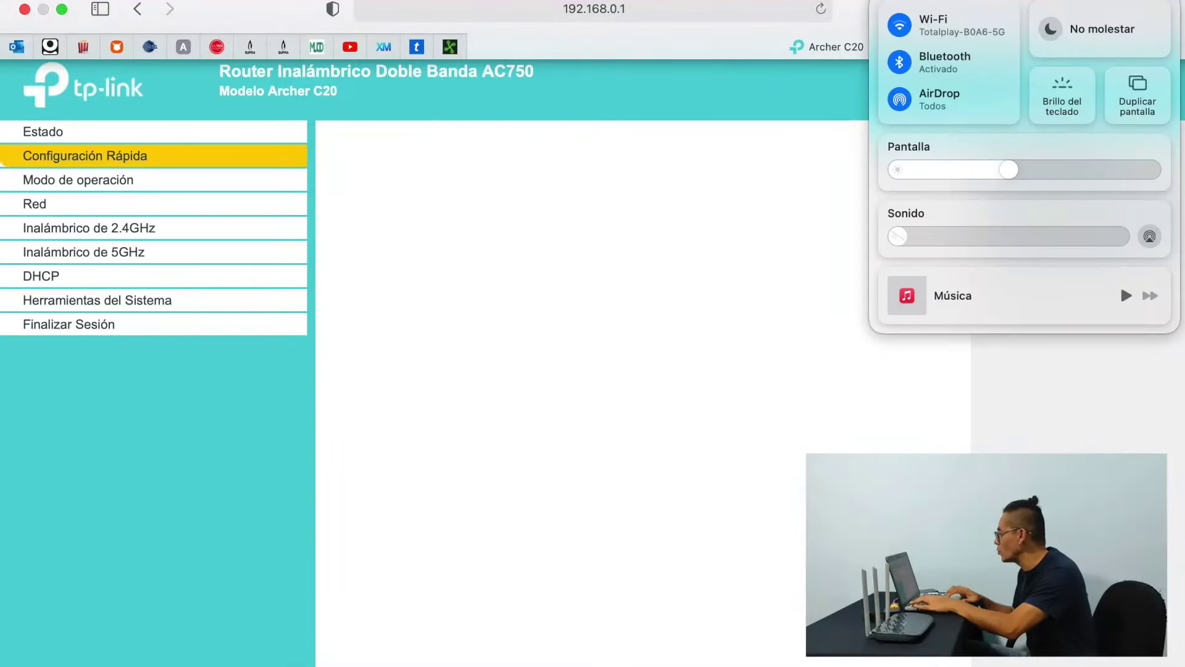
{"action": "left_click", "coordinate": [988, 25]}
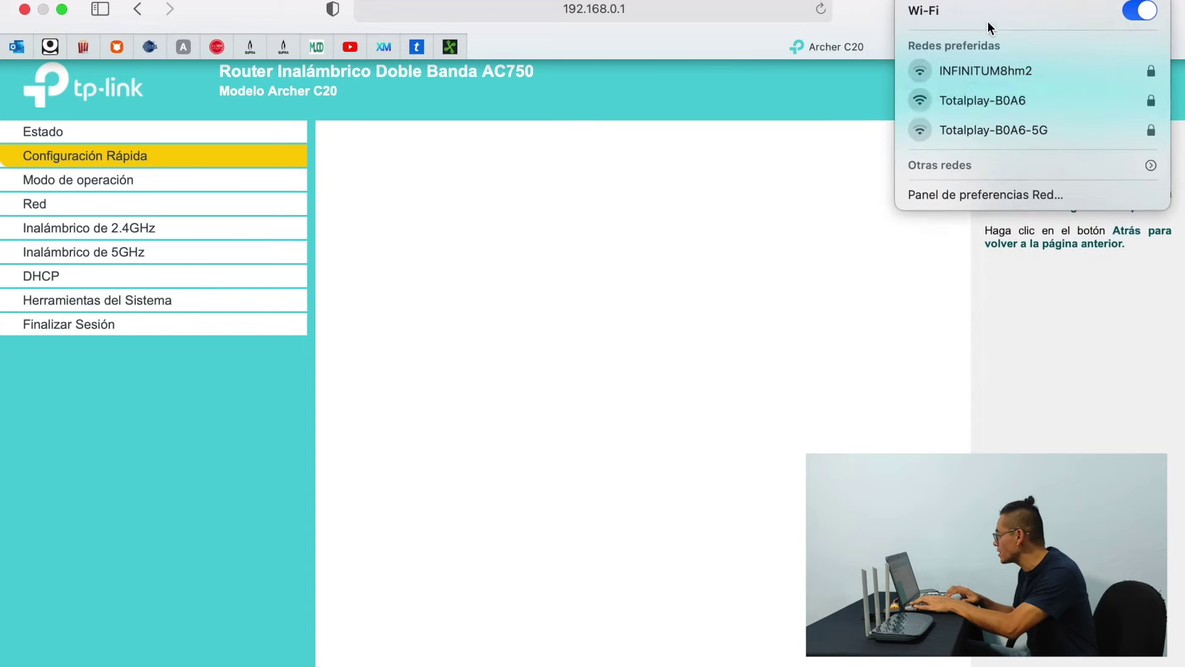
{"action": "left_click", "coordinate": [947, 162]}
{"action": "scroll", "coordinate": [957, 370], "scroll_direction": "down", "scroll_amount": 1}
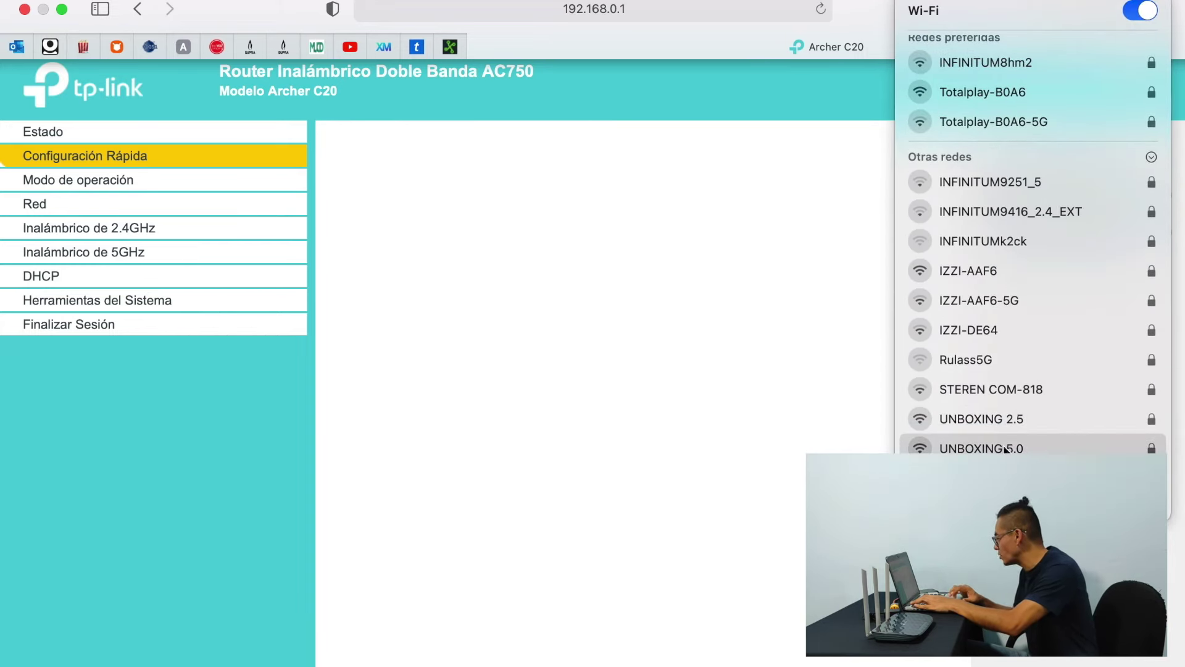
{"action": "left_click", "coordinate": [967, 420]}
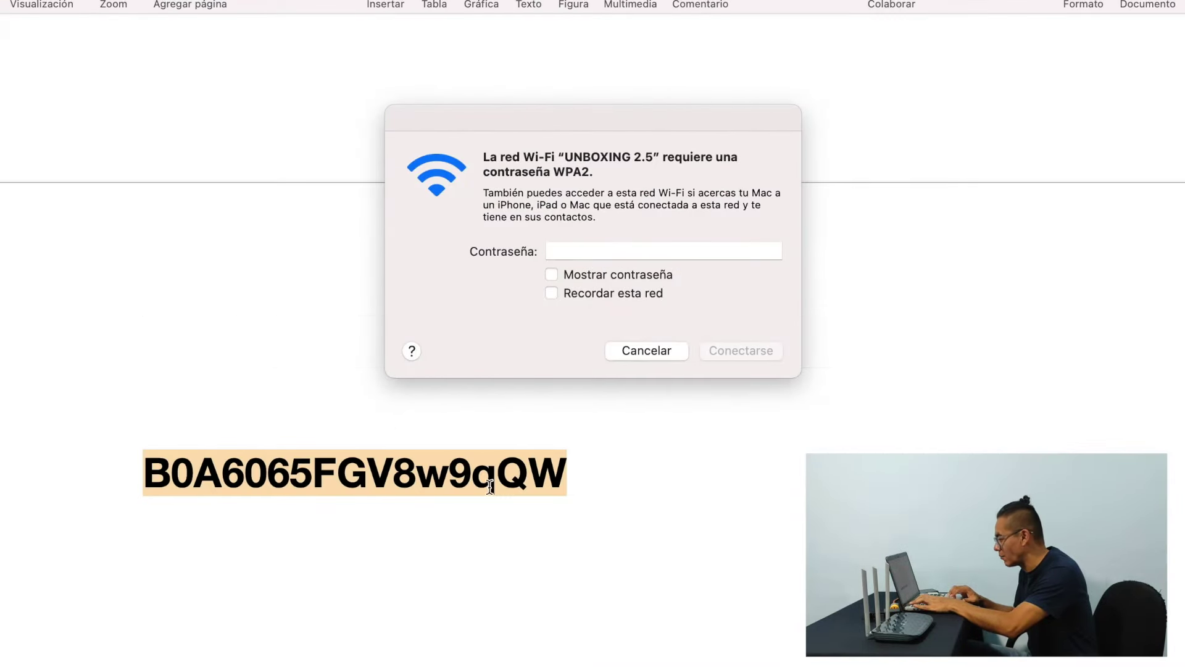
Copy the network key from the Pages note, paste it as the password, and connect
{"action": "right_click", "coordinate": [490, 487]}
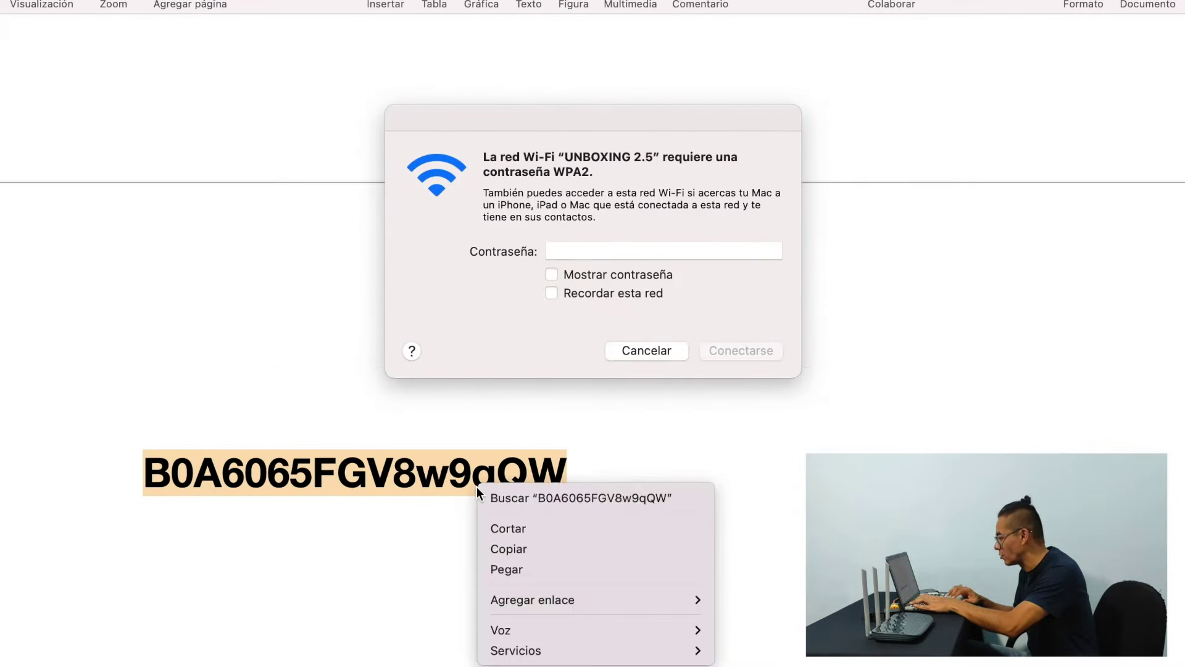
{"action": "left_click", "coordinate": [542, 541]}
{"action": "left_click", "coordinate": [616, 256]}
{"action": "key", "text": "super+v"}
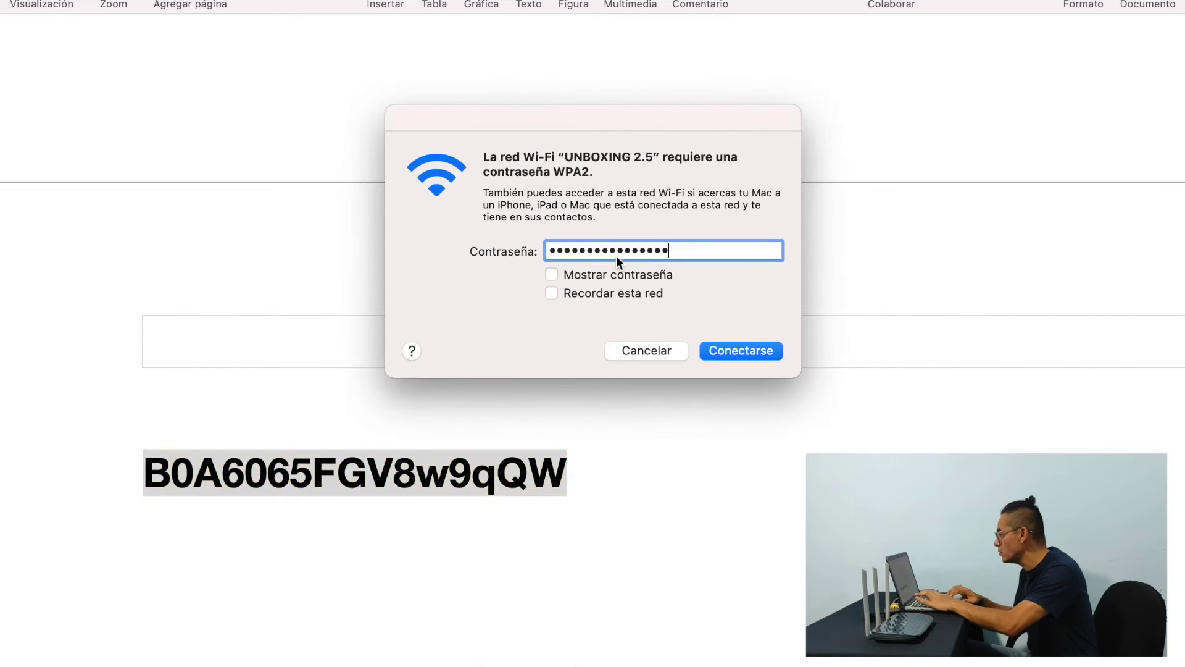
{"action": "left_click", "coordinate": [731, 352]}
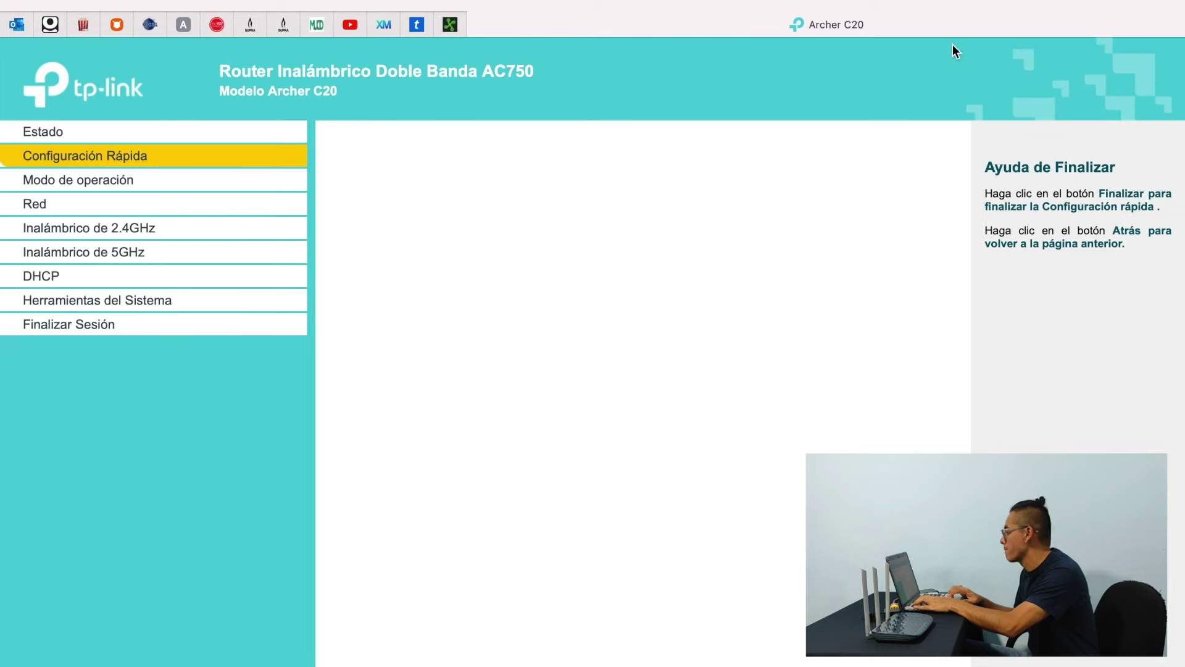
{"action": "left_click", "coordinate": [1013, 3]}
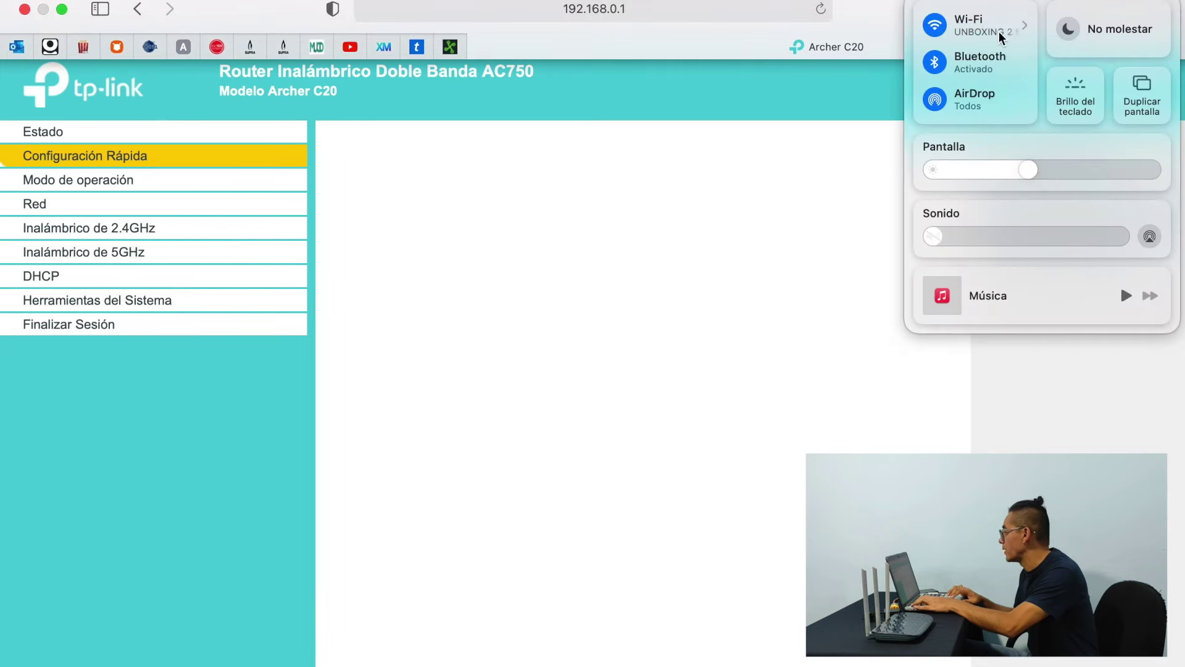
{"action": "left_click", "coordinate": [809, 214]}
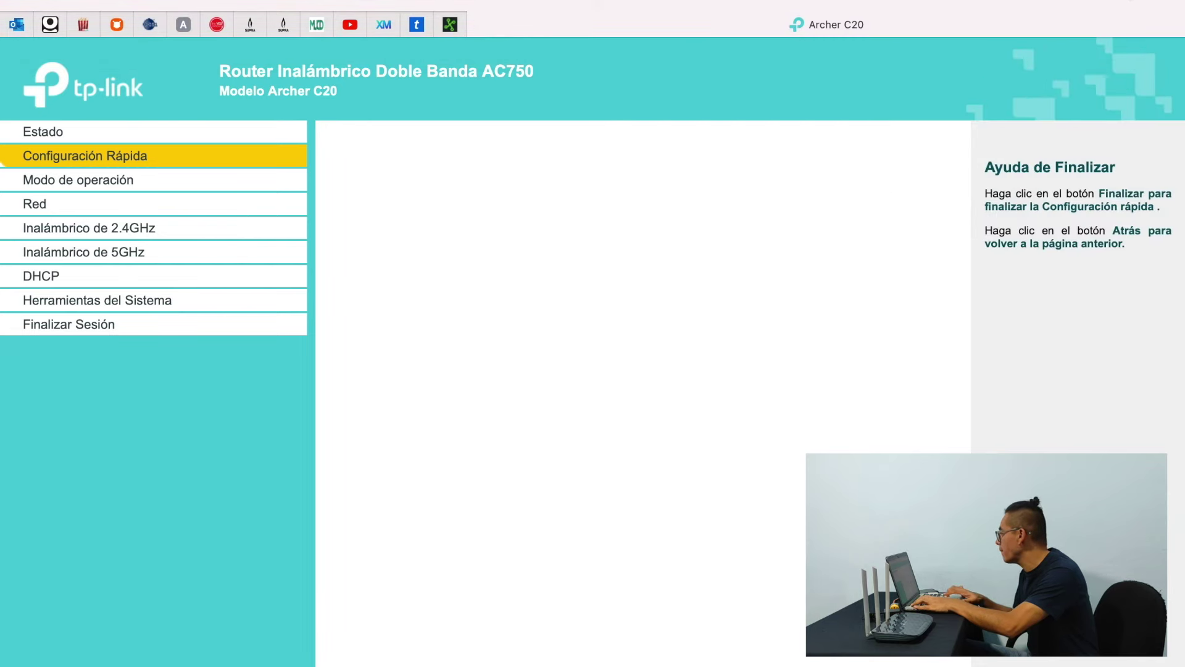
{"action": "key", "text": "super+t"}
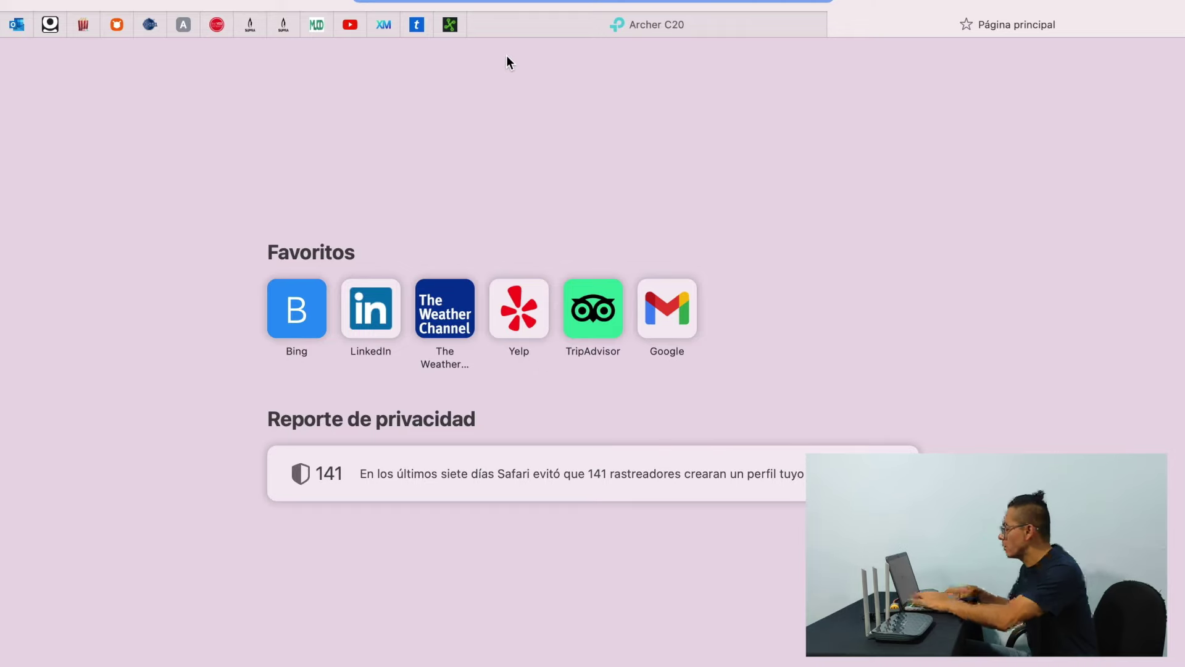
{"action": "type", "text": "yo"}
{"action": "key", "text": "BackSpace"}
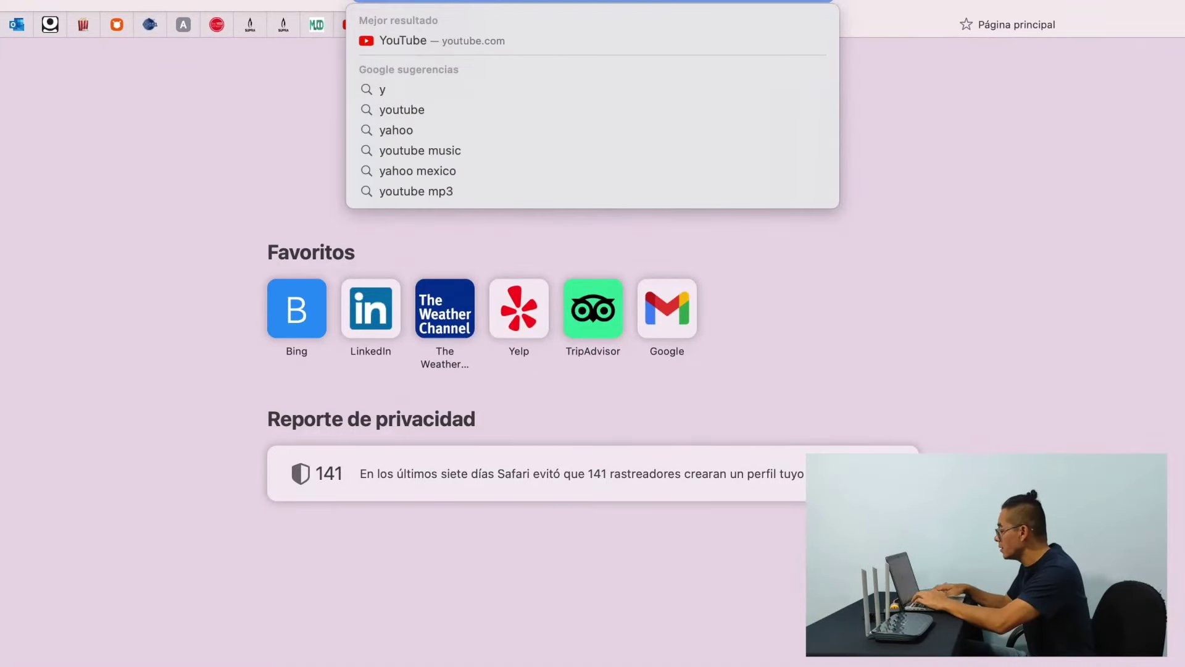
{"action": "type", "text": "outube unbo"}
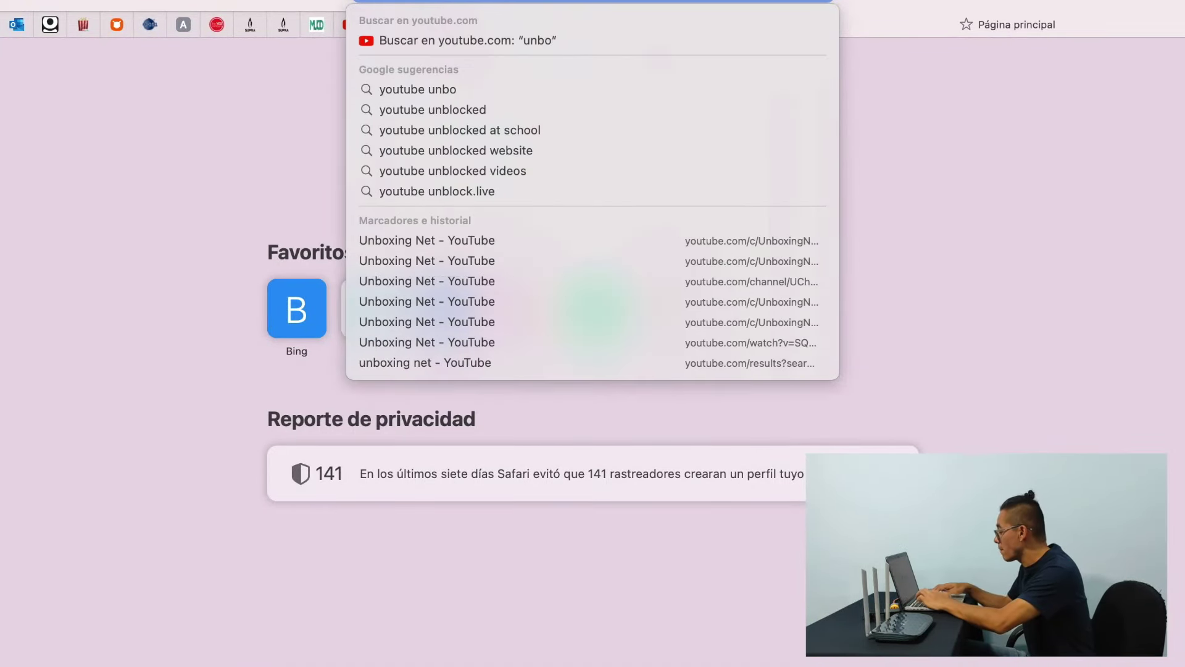
{"action": "type", "text": "xing net"}
{"action": "key", "text": "Return"}
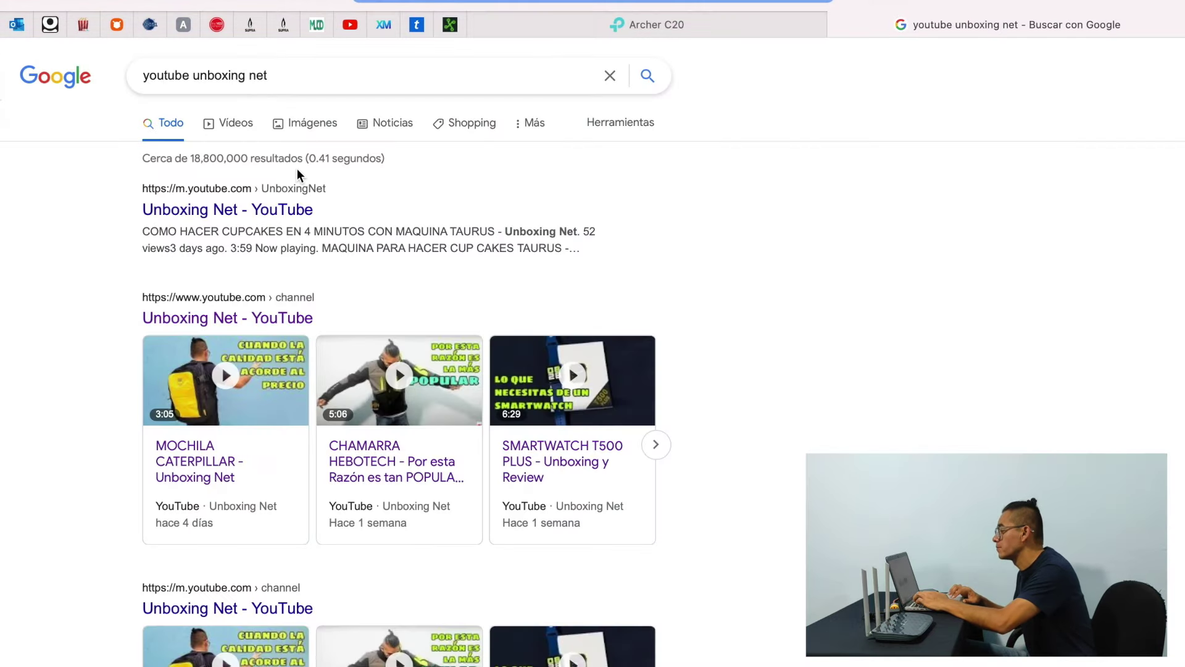
{"action": "key", "text": "super+w"}
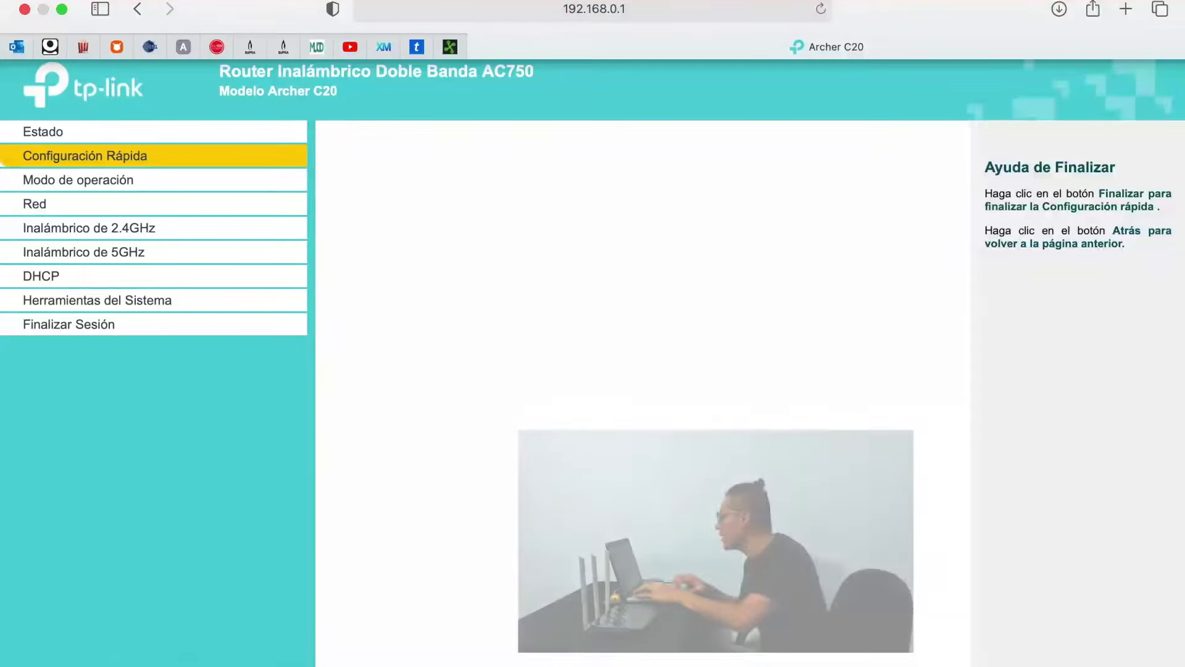
Join the Mac to UNBOXING 5.0 by pasting its network key
{"action": "left_click", "coordinate": [1121, 7]}
{"action": "left_click", "coordinate": [973, 27]}
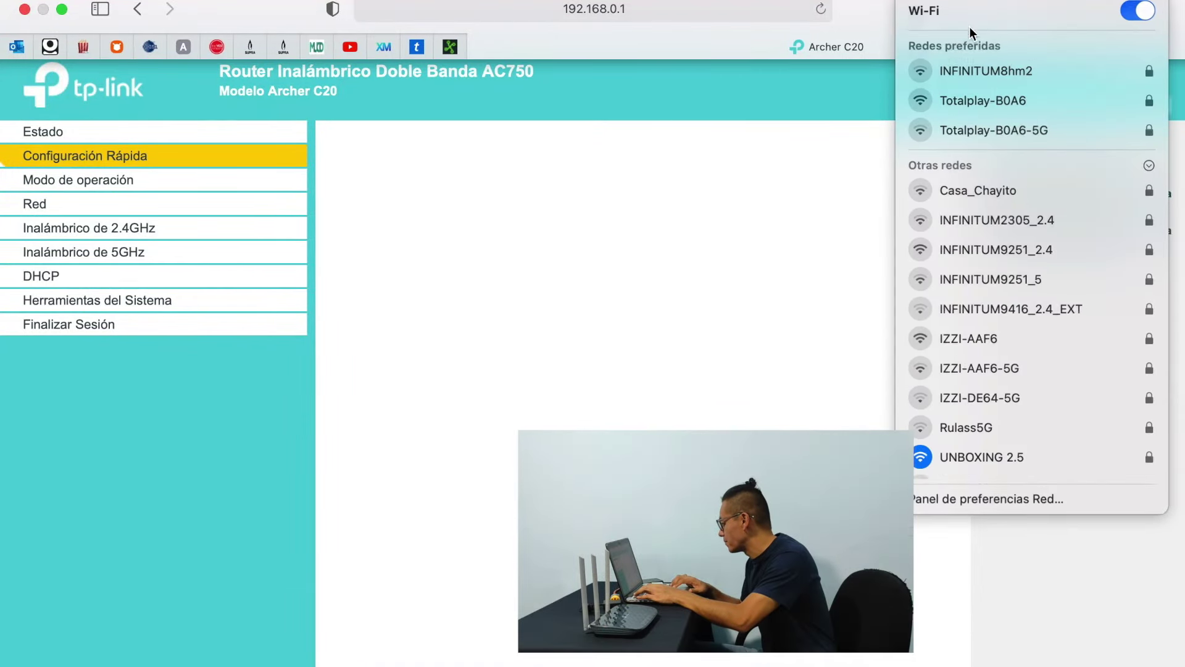
{"action": "left_click", "coordinate": [963, 484]}
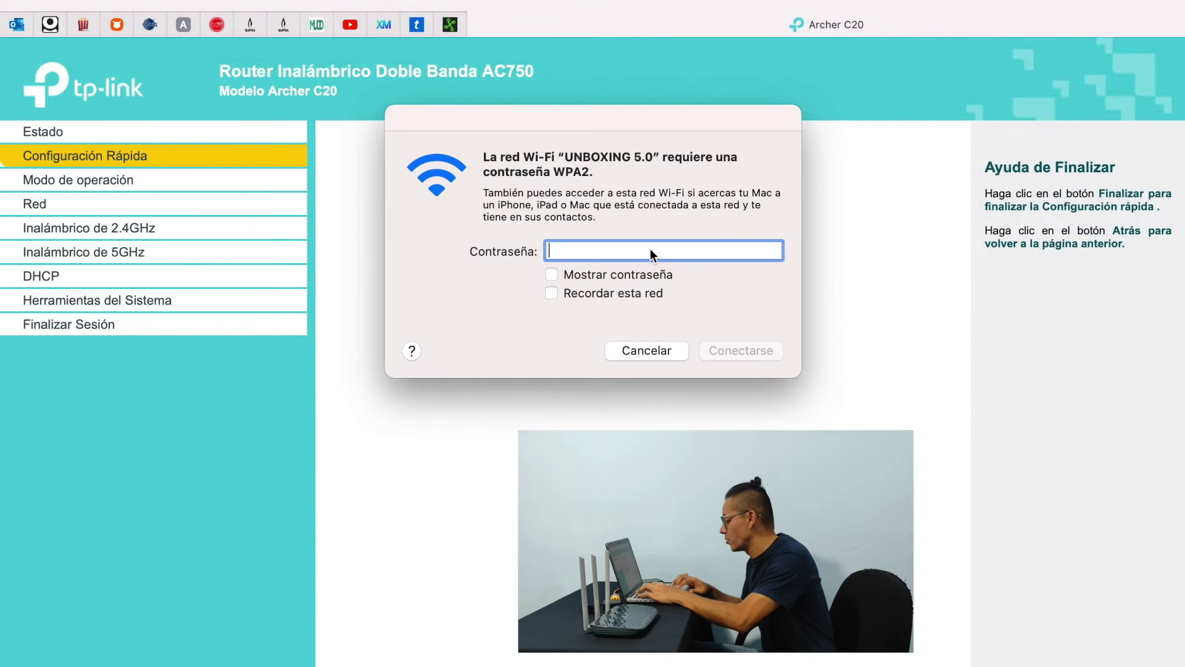
{"action": "key", "text": "super+v"}
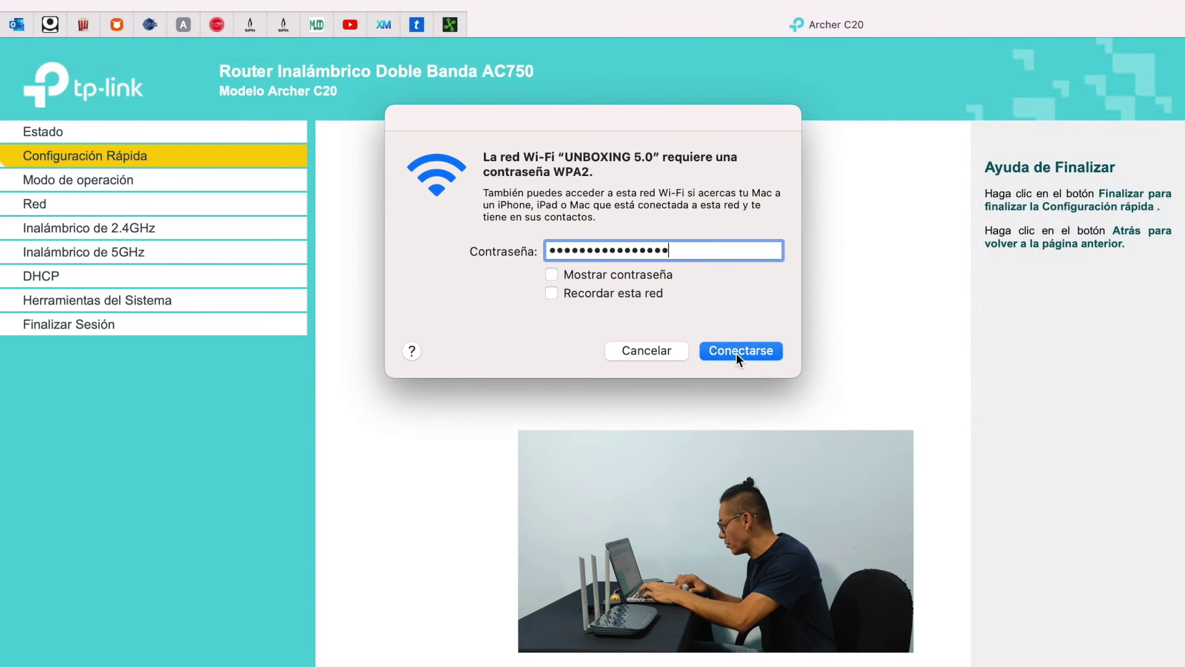
{"action": "left_click", "coordinate": [736, 353]}
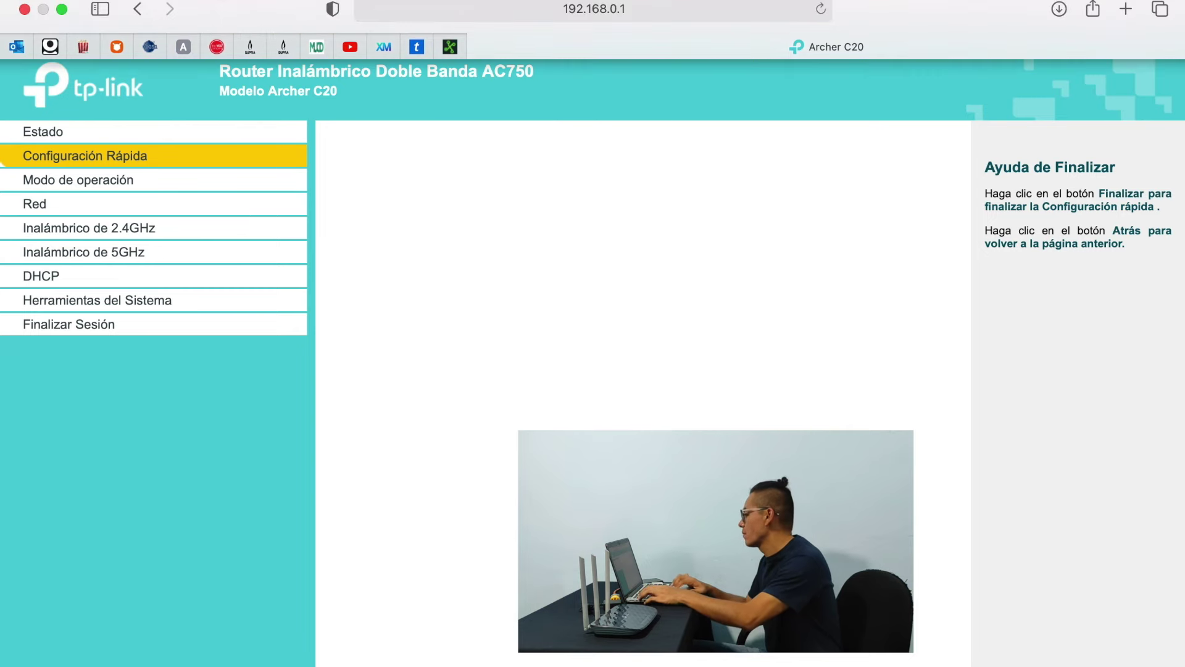
{"action": "left_click", "coordinate": [1059, 7]}
{"action": "left_click", "coordinate": [776, 219]}
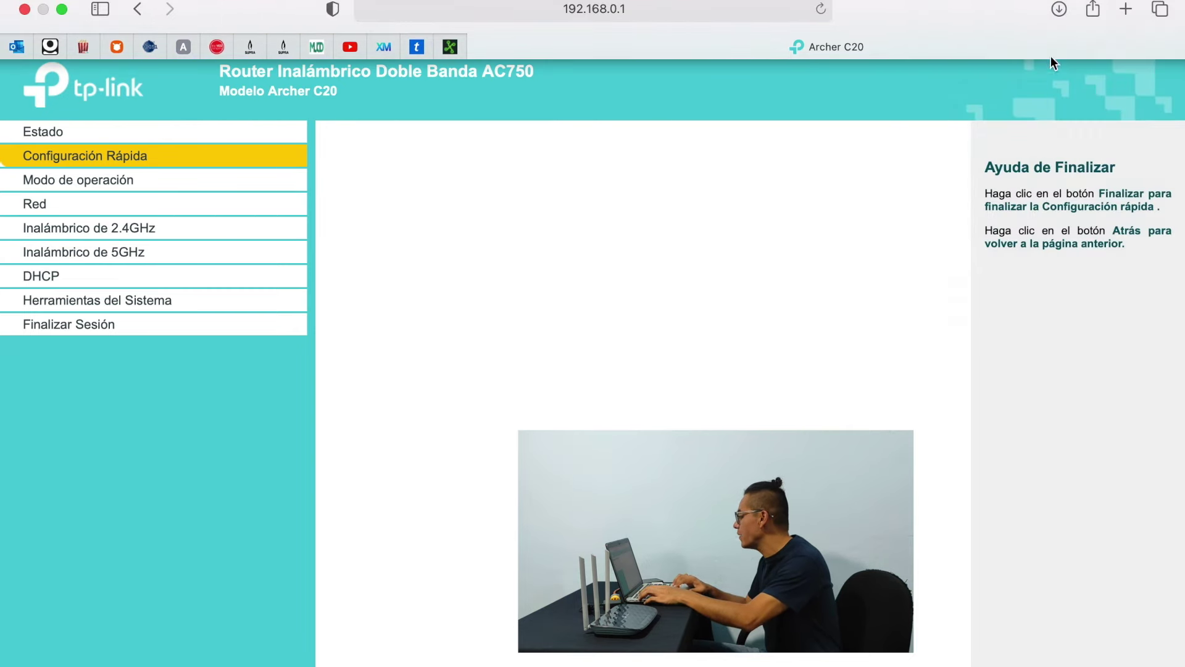
Search Google for 'youtube unboxing net' in a new Safari tab
{"action": "key", "text": "super+t"}
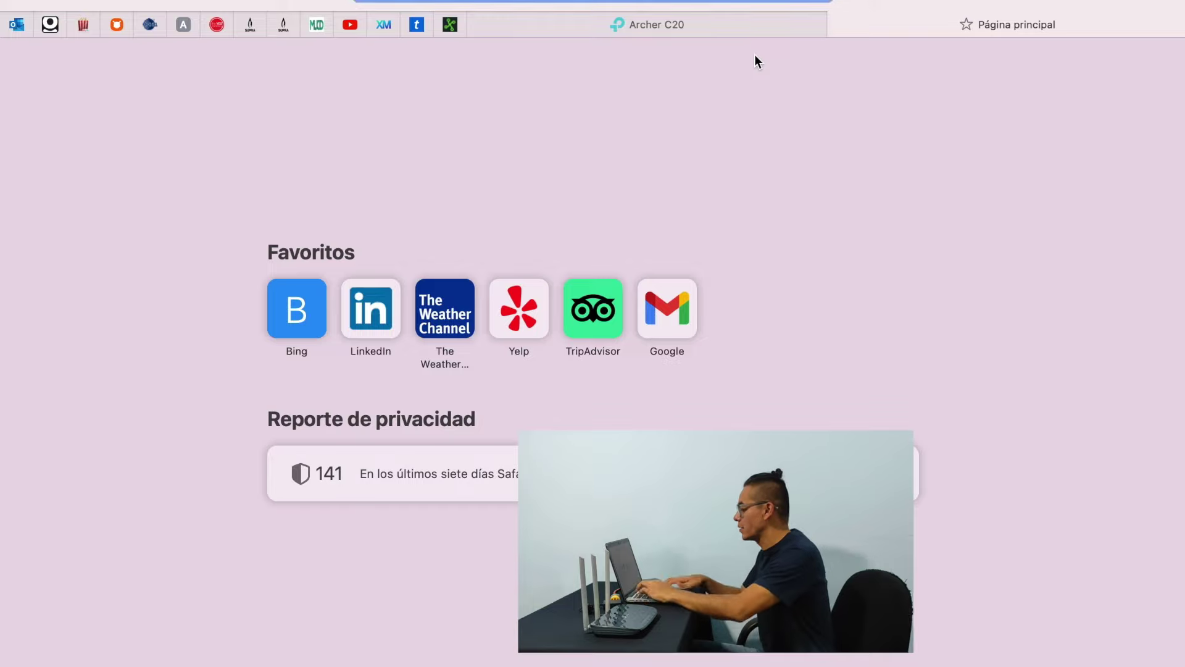
{"action": "type", "text": "youtube unboxing net"}
{"action": "key", "text": "Return"}
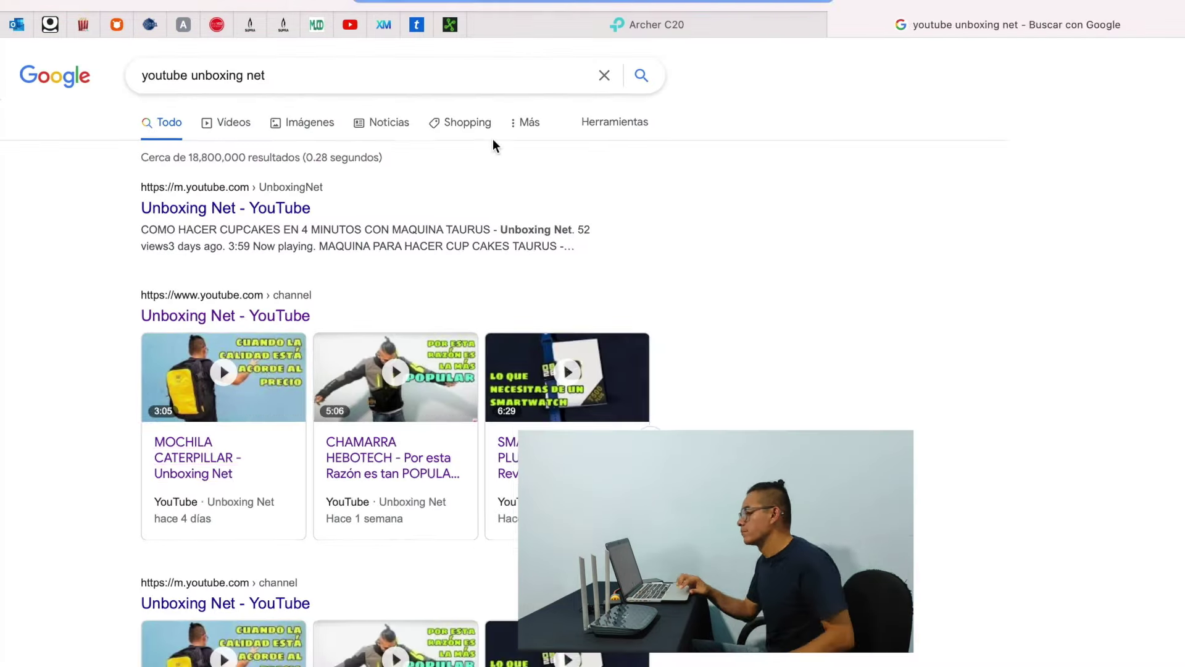